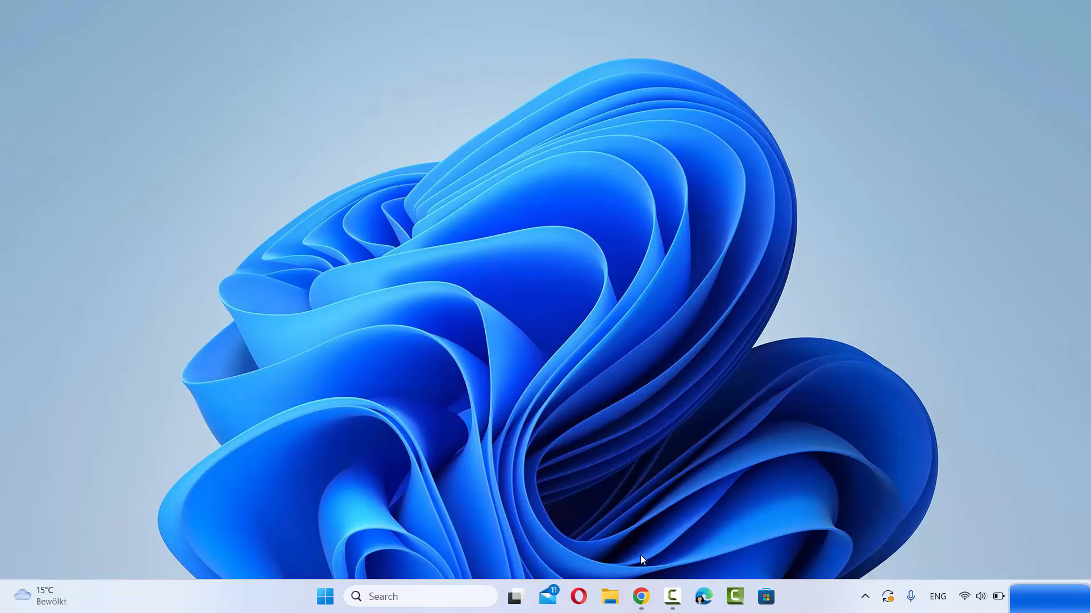
- Switch to Chrome, search for ubuntu, and download Ubuntu Desktop 24.04 LTS from the official ubuntu.com site
left_click(640, 594)
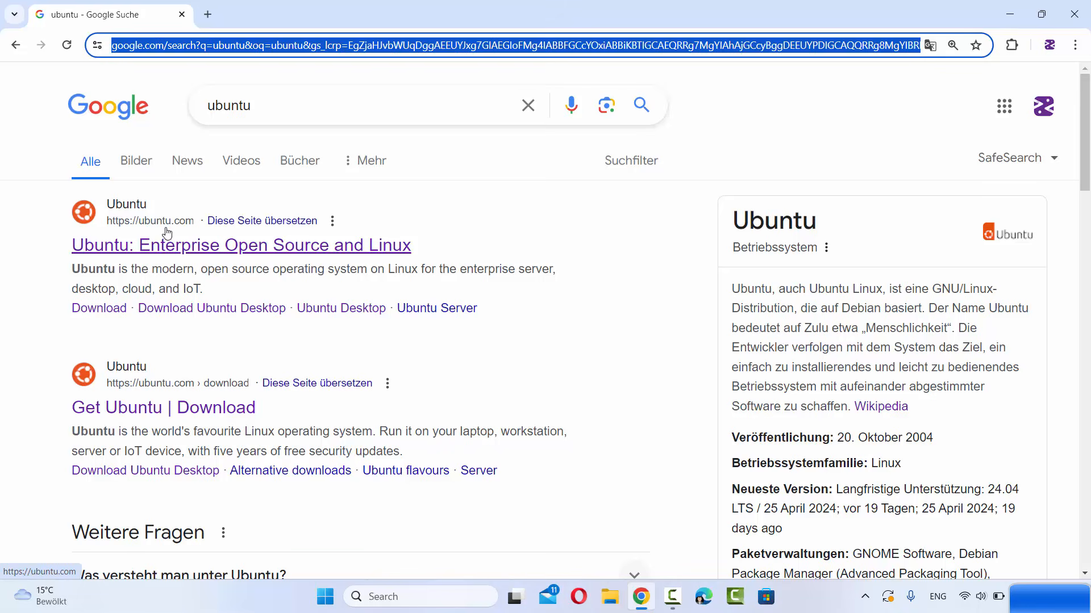
left_click(179, 249)
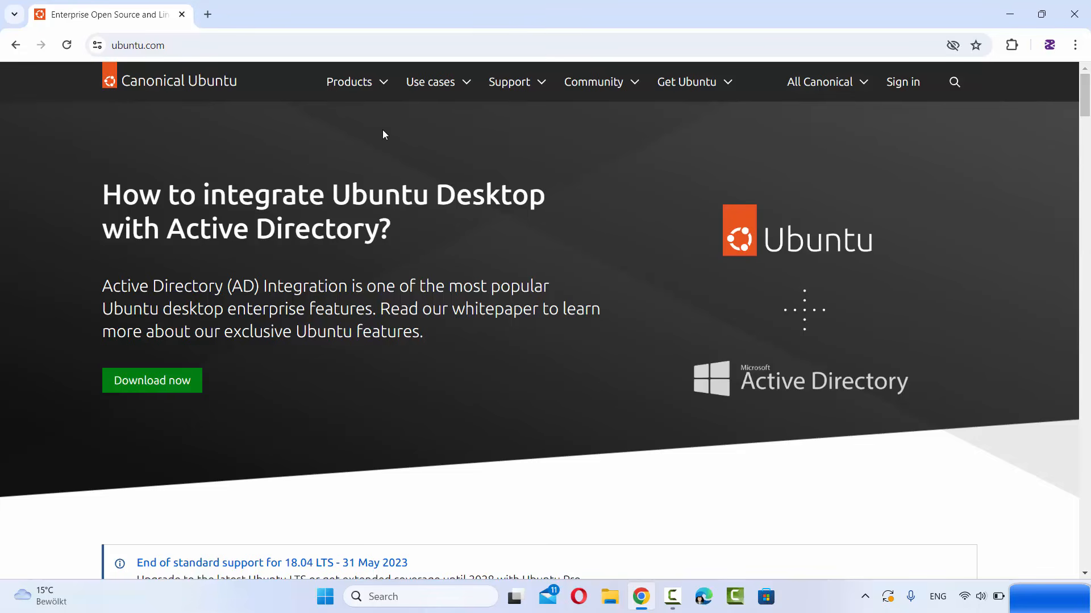
left_click(366, 93)
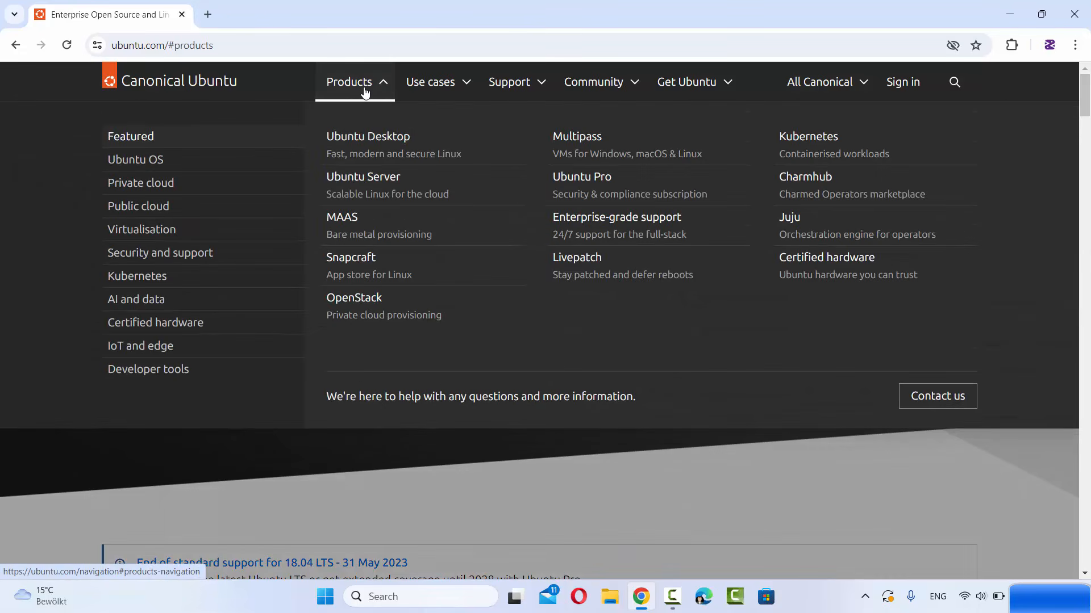
left_click(359, 140)
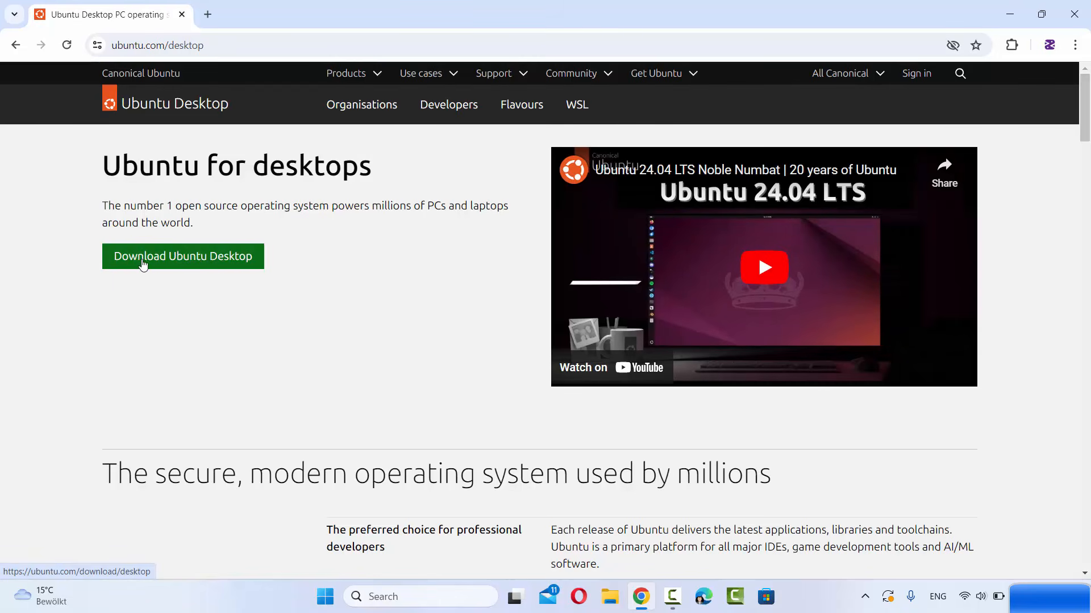
left_click(185, 264)
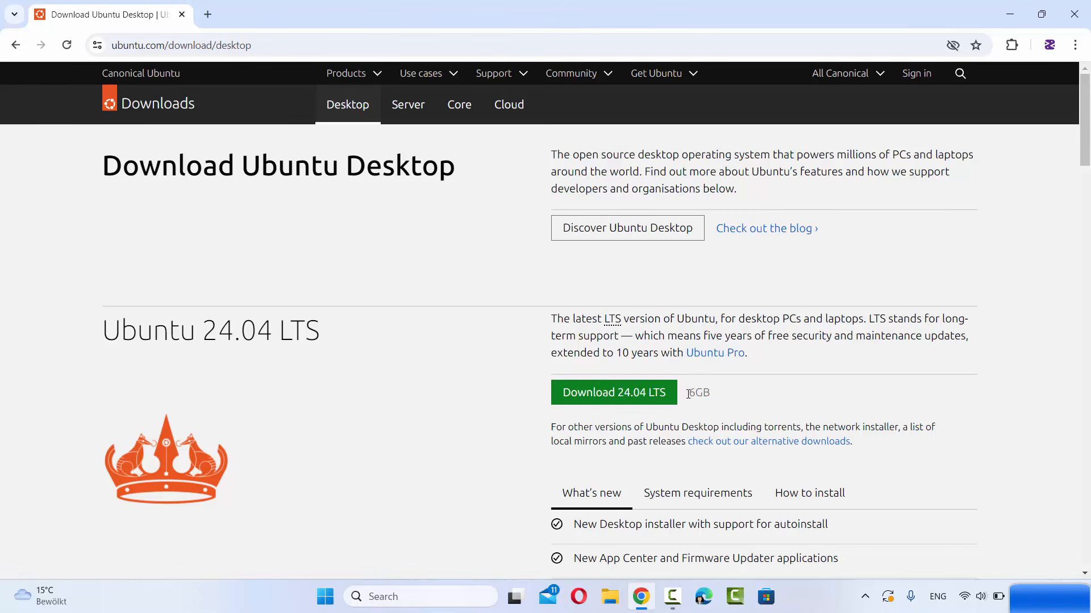
left_click(646, 399)
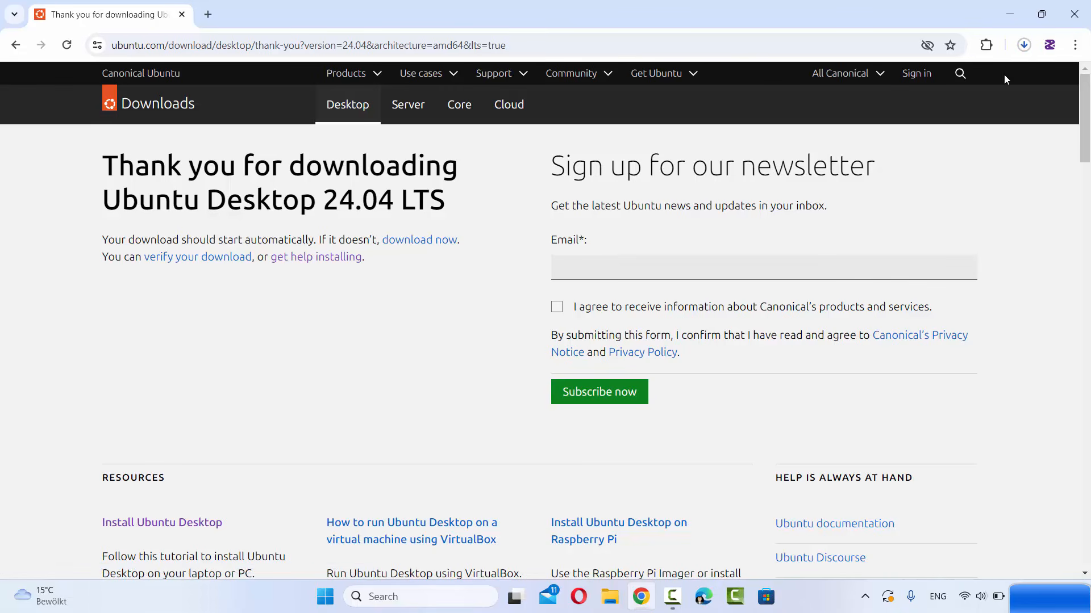
- Check the Ubuntu image's download progress and examine the ISO file in the Ubuntu 24.04 folder
left_click(1029, 47)
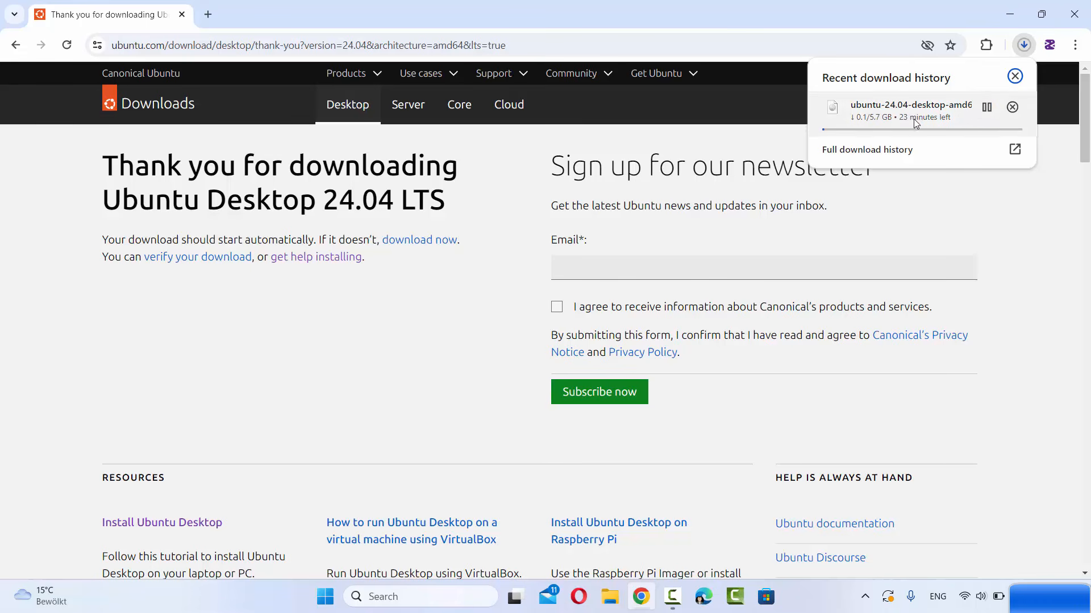
left_click(1012, 450)
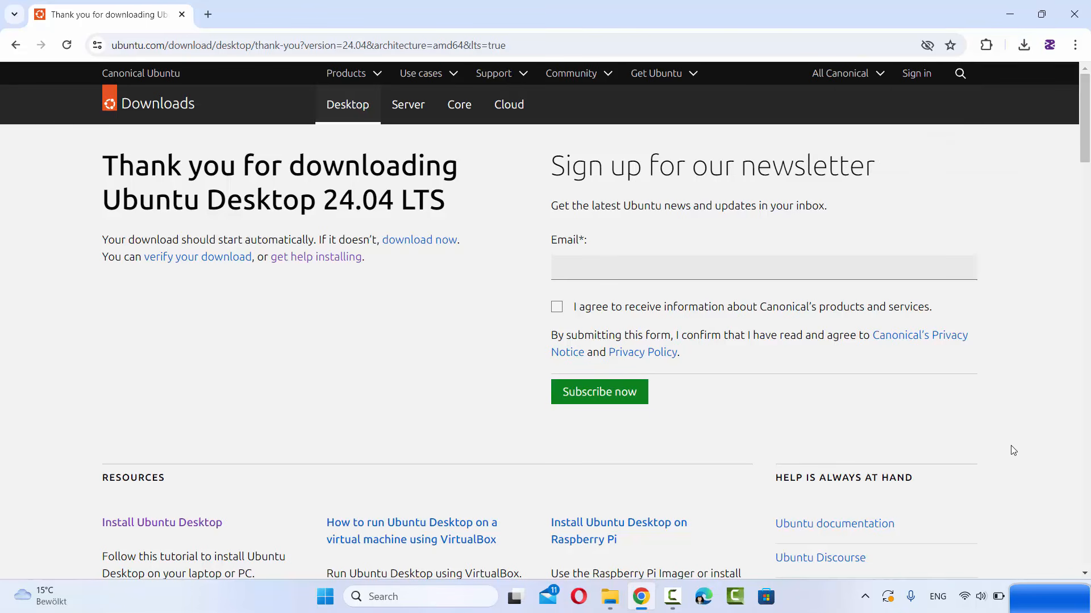
left_click(610, 596)
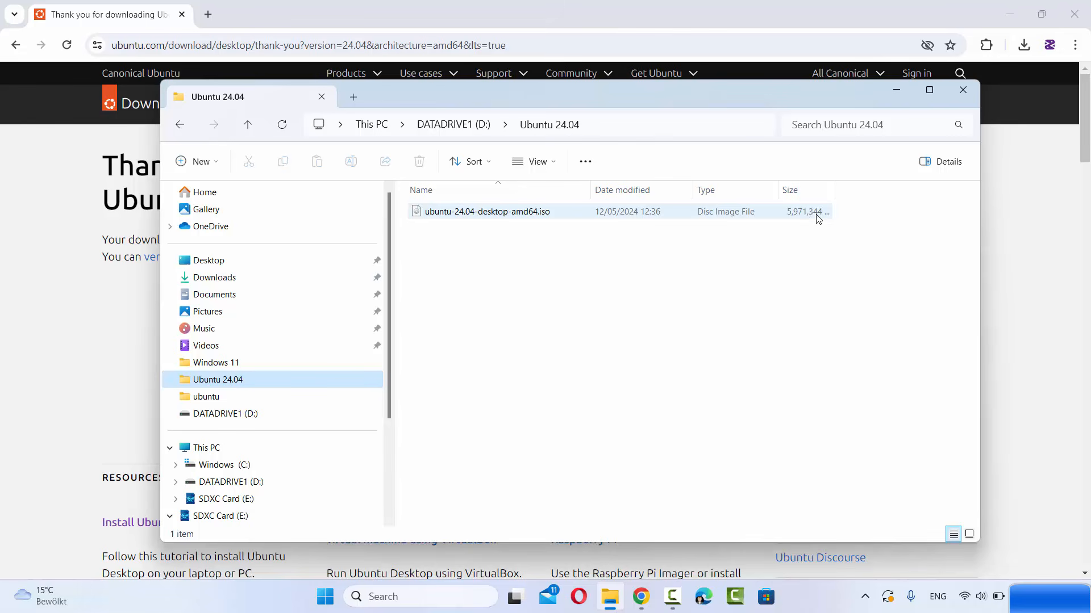
left_click(1003, 219)
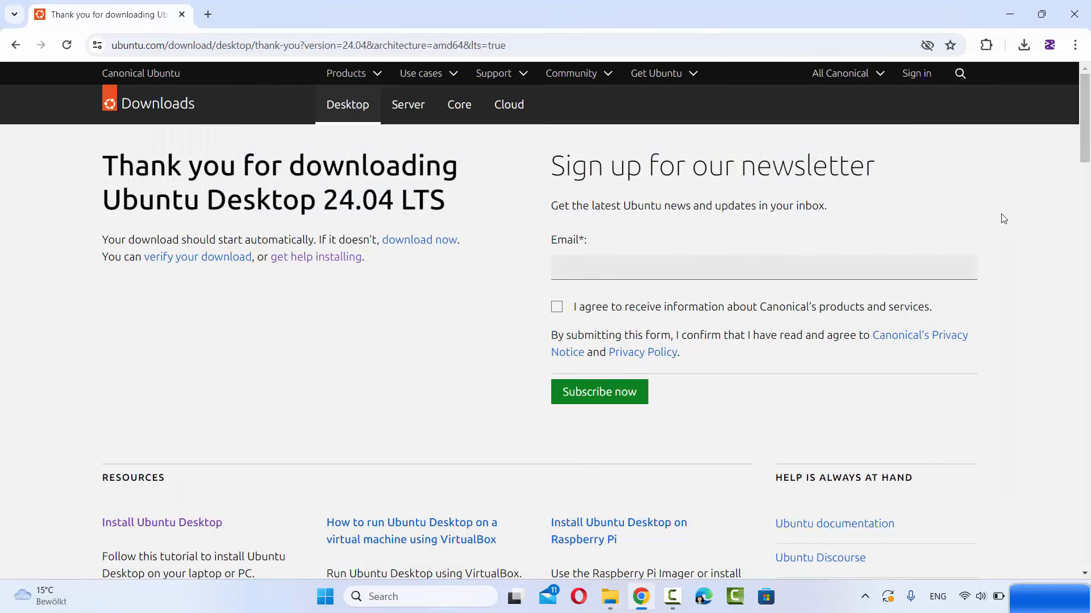
- Search for rufus in a new browser tab, open the rufus.ie website and consent to its data use
left_click(208, 18)
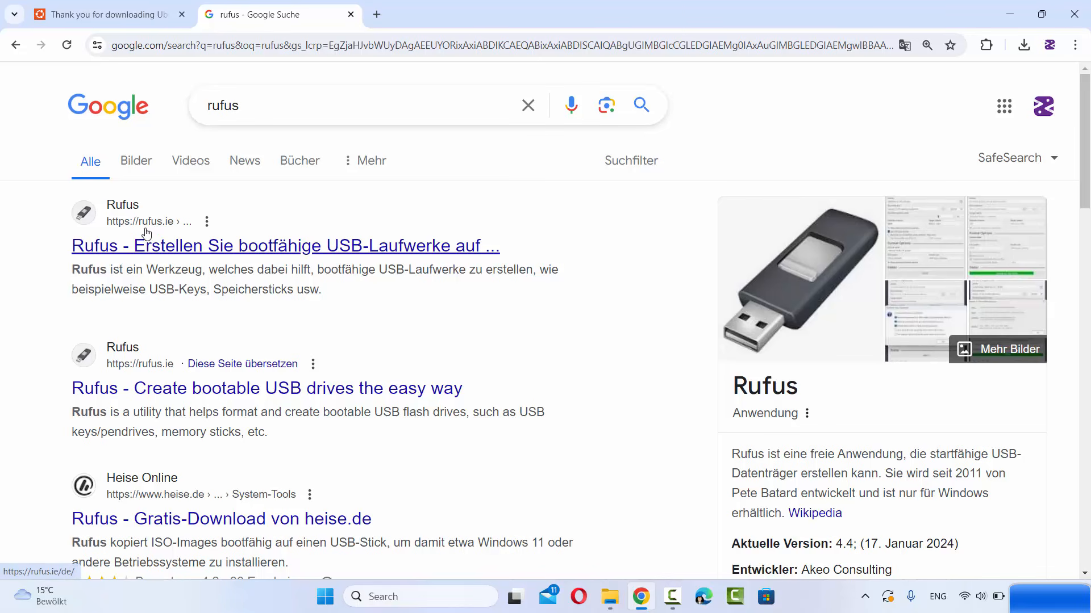
left_click(241, 251)
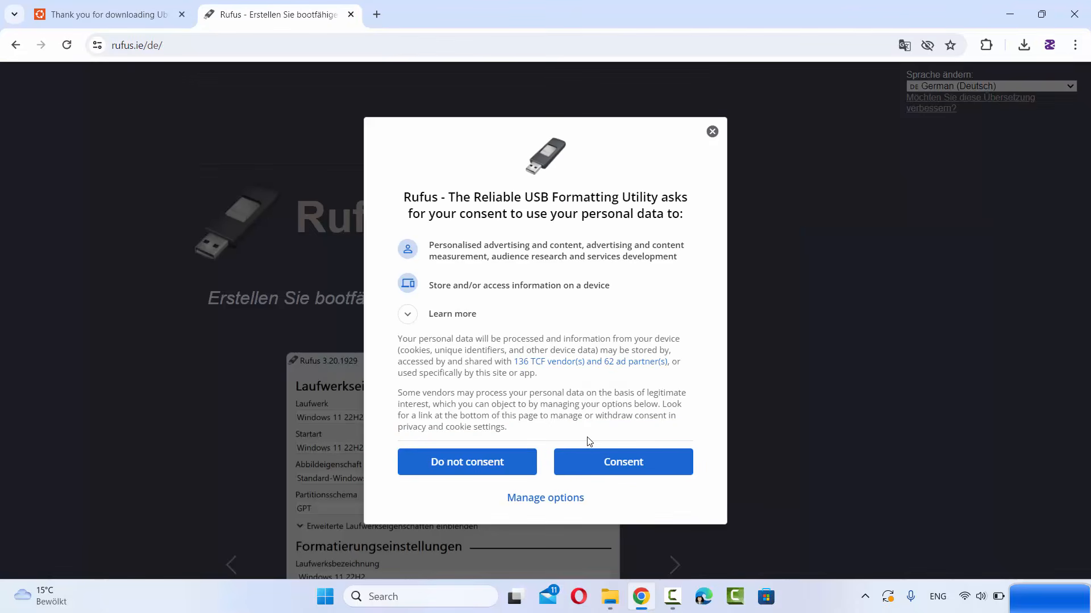
left_click(607, 465)
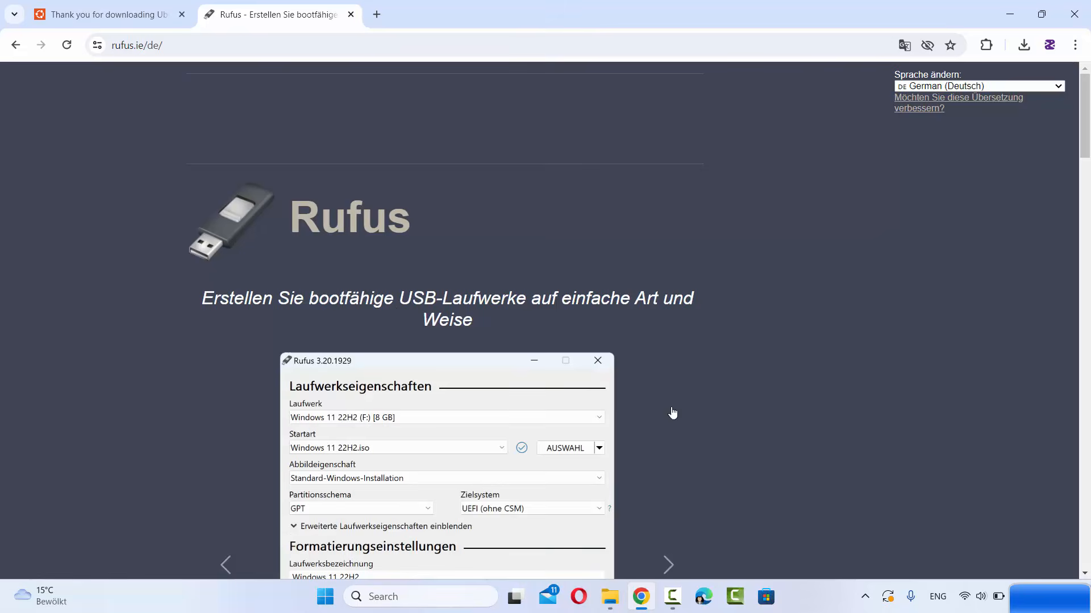
- Change the Rufus website's language to English (International)
left_click(926, 87)
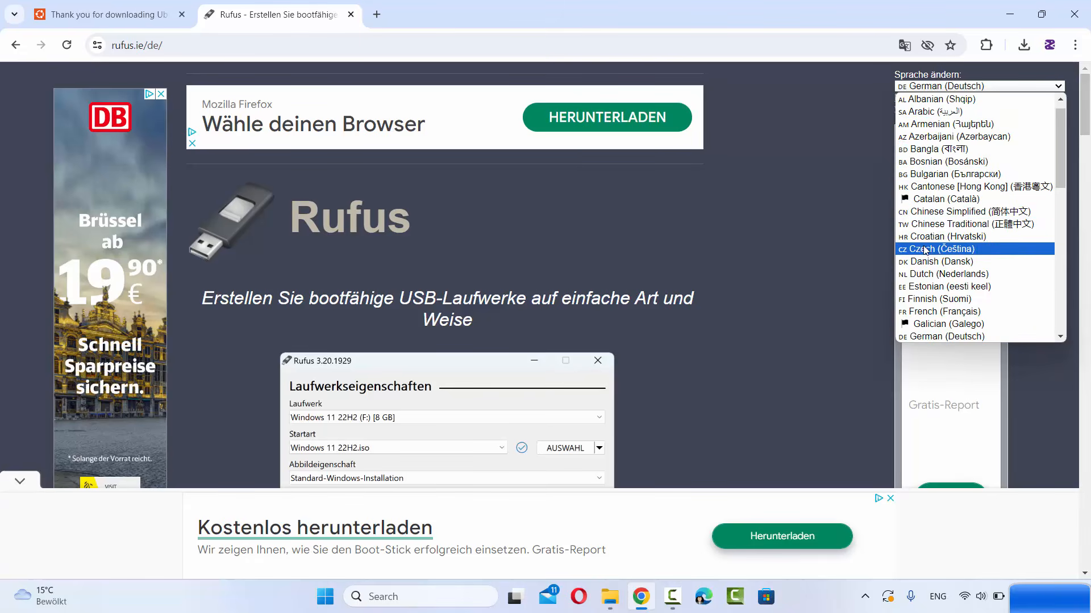
scroll(927, 269, "up", 1)
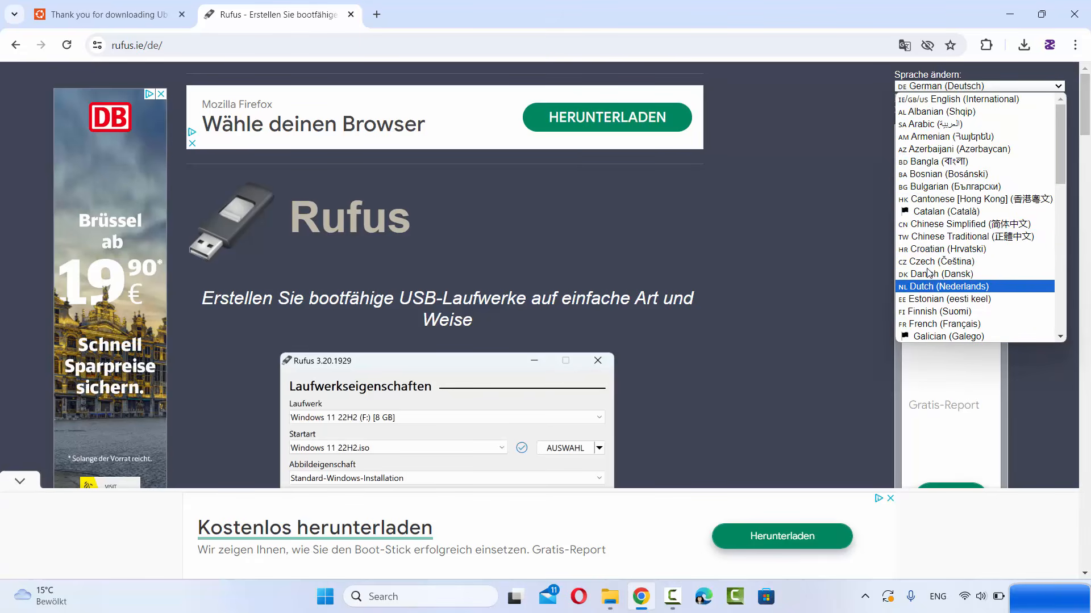
left_click(942, 103)
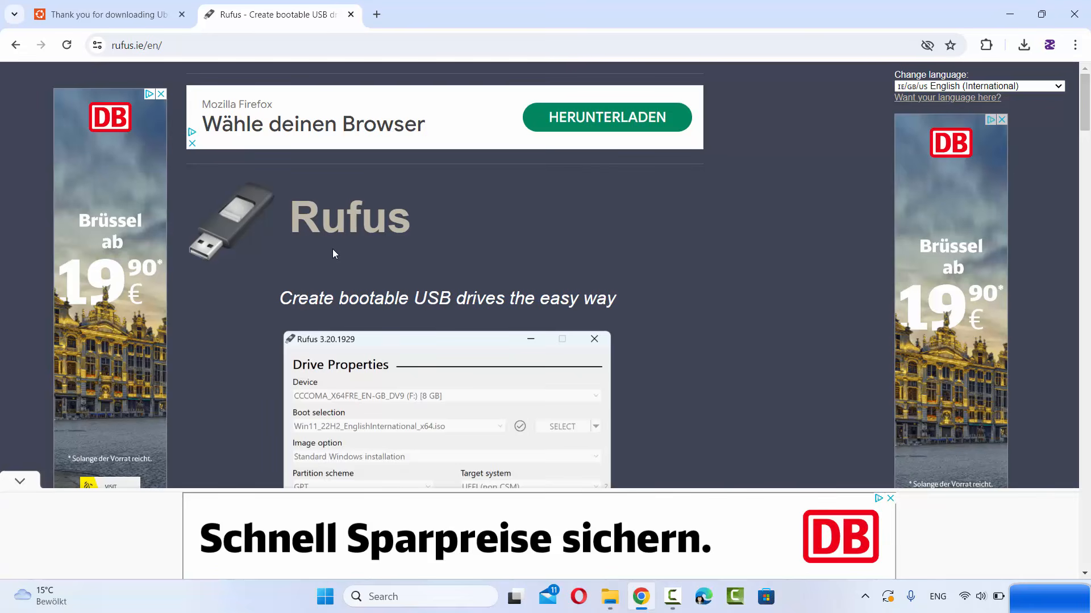
- Find the latest releases on the Rufus page, download rufus-4.4.exe and dismiss the advertisement
scroll(333, 249, "down", 5)
scroll(332, 253, "down", 4)
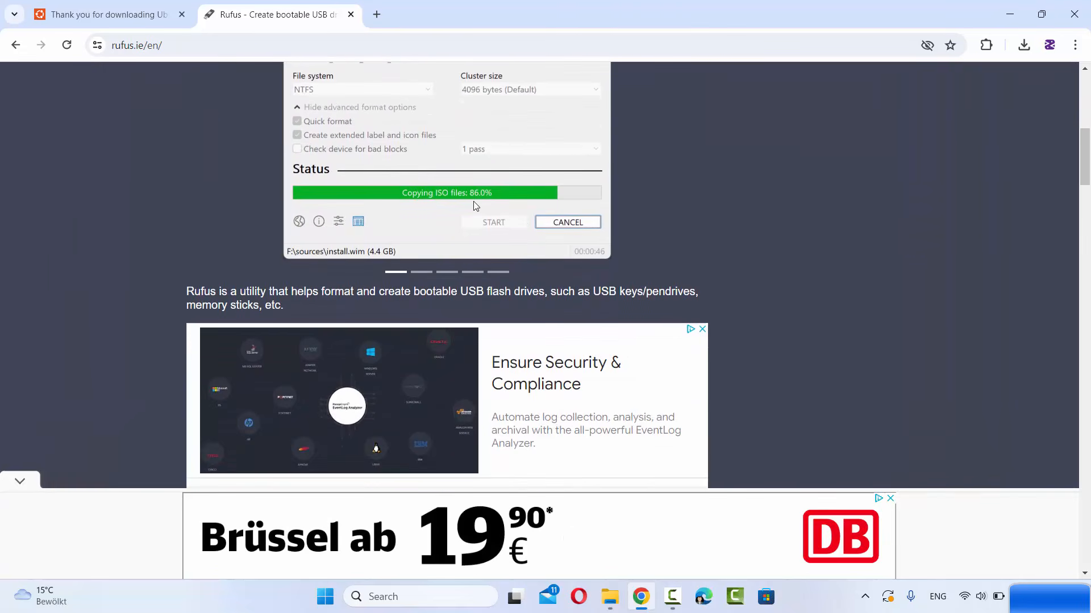
scroll(471, 207, "up", 3)
scroll(451, 236, "down", 4)
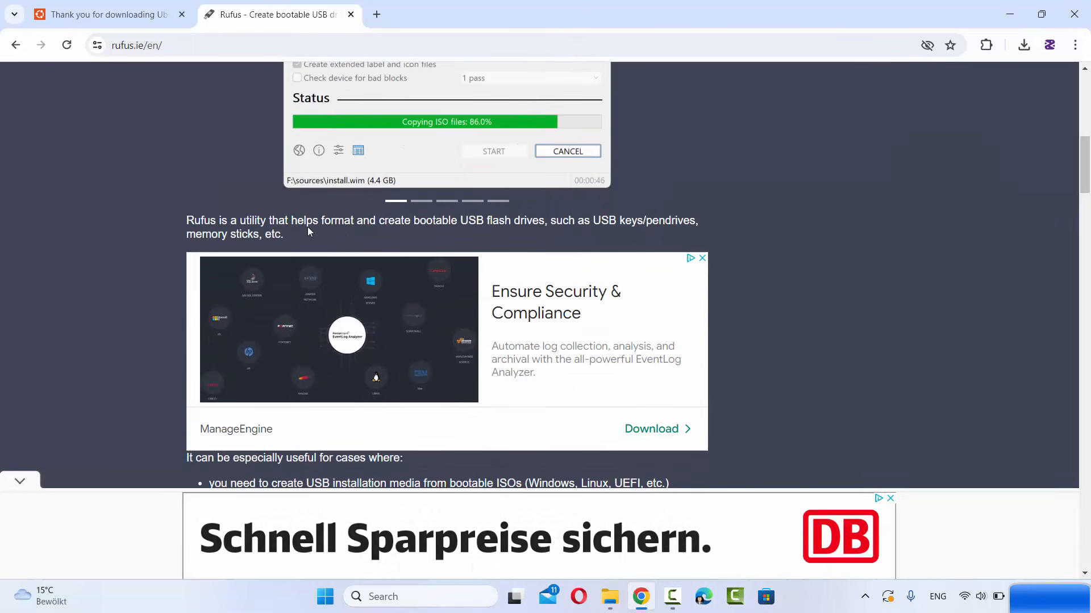
scroll(341, 218, "down", 5)
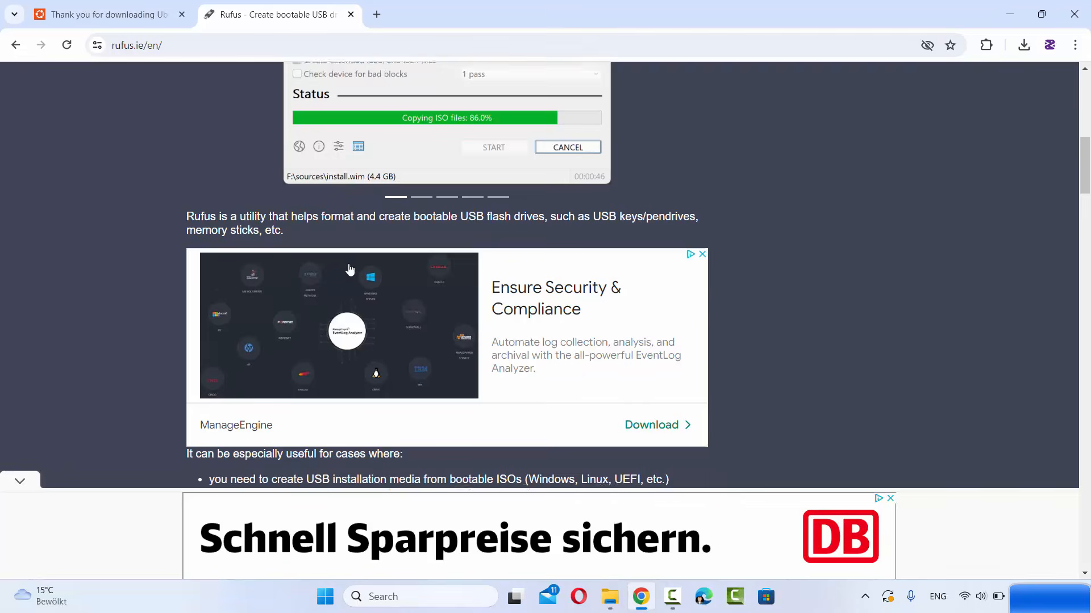
scroll(350, 266, "down", 4)
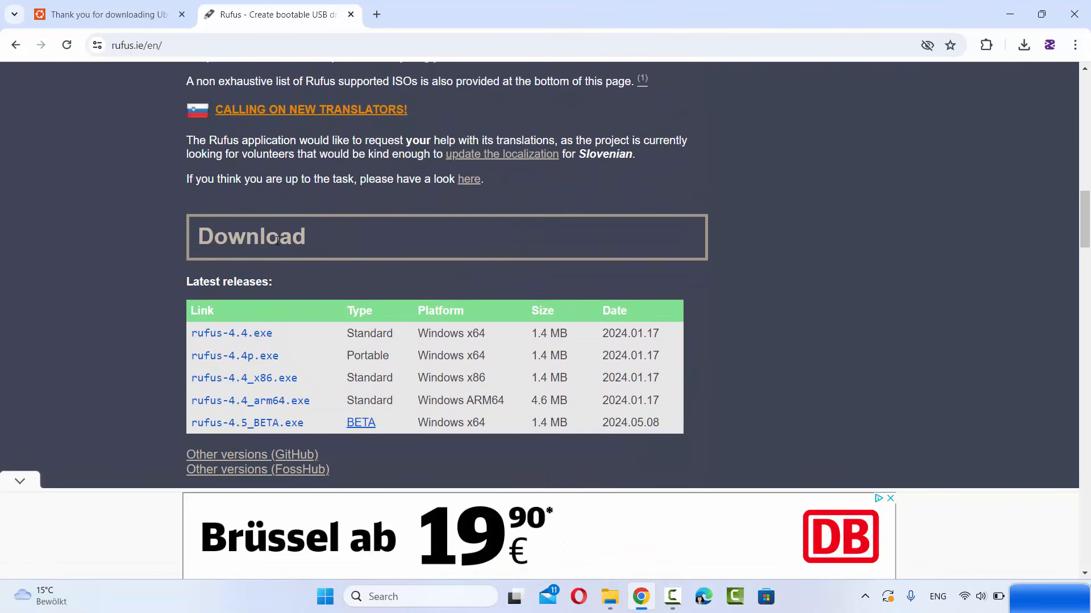
double_click(277, 239)
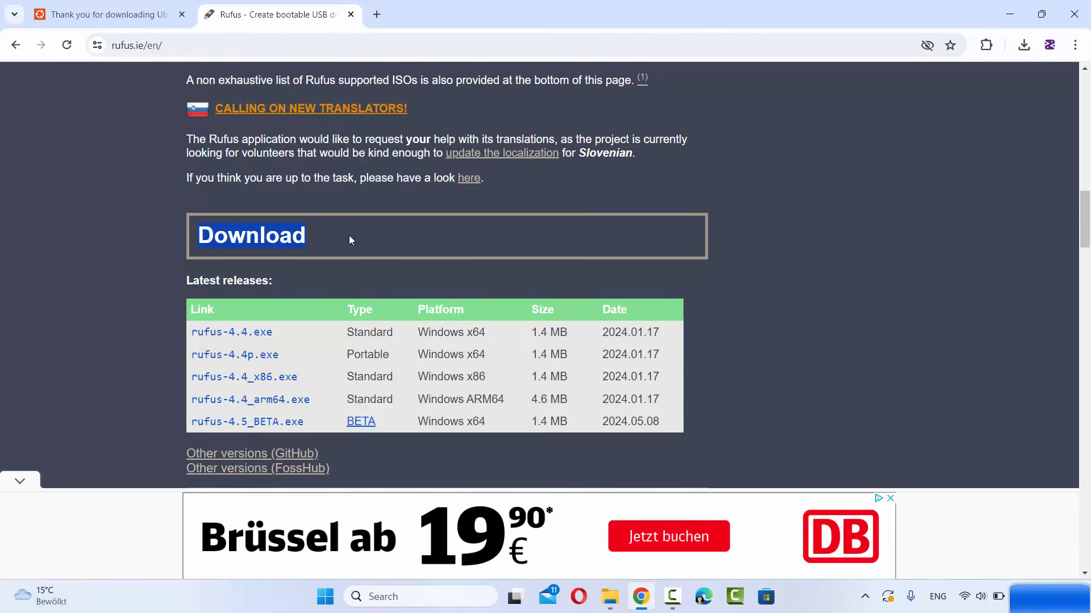
scroll(349, 239, "down", 2)
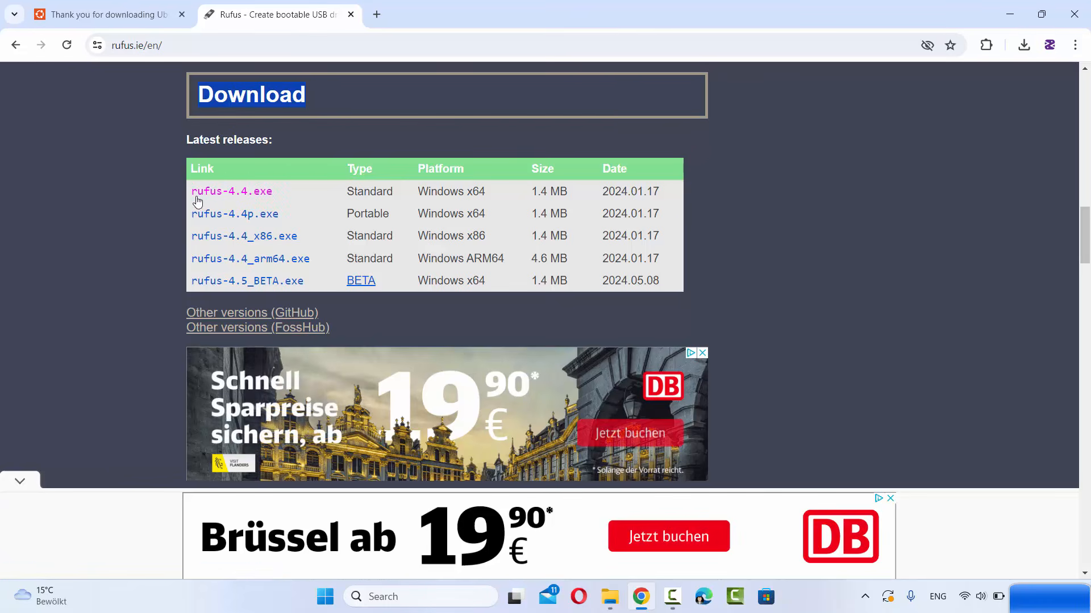
left_click(239, 193)
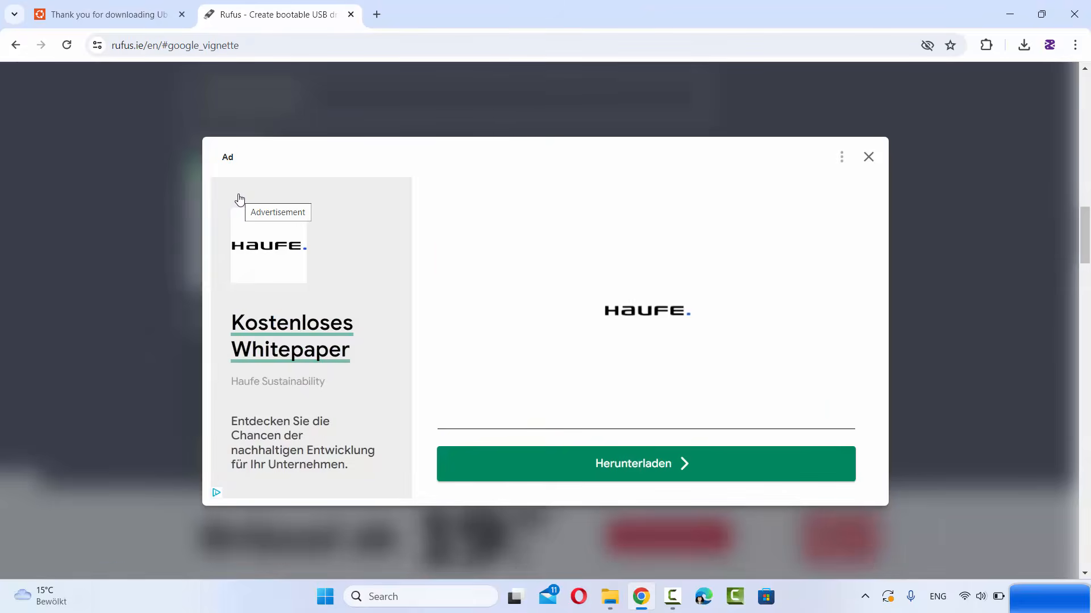
left_click(869, 156)
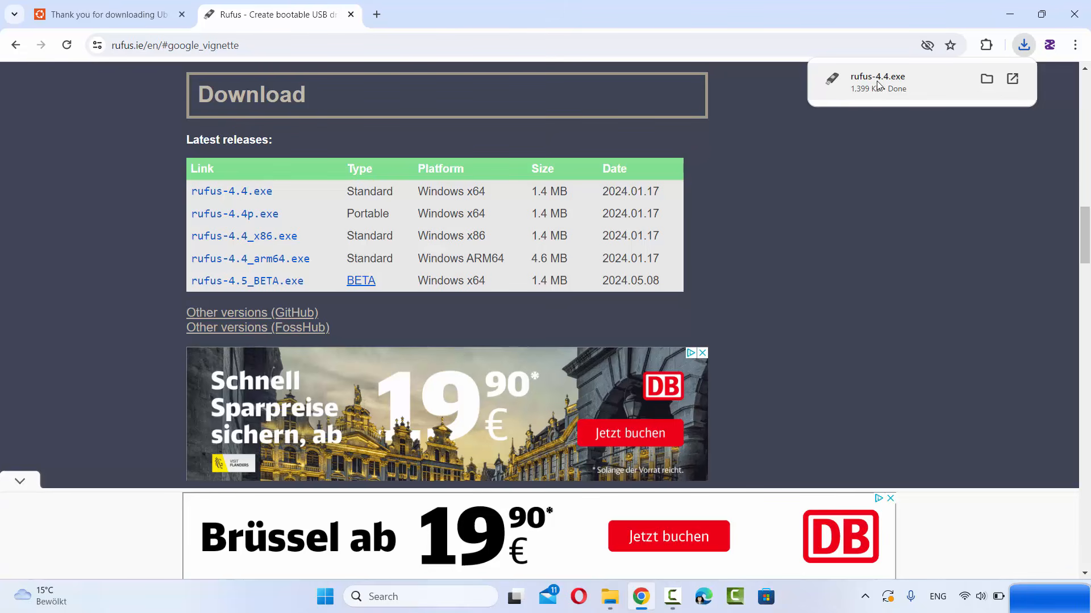
- Run the downloaded rufus-4.4.exe, removing its file protection, and minimize the browser window behind it
left_click(877, 85)
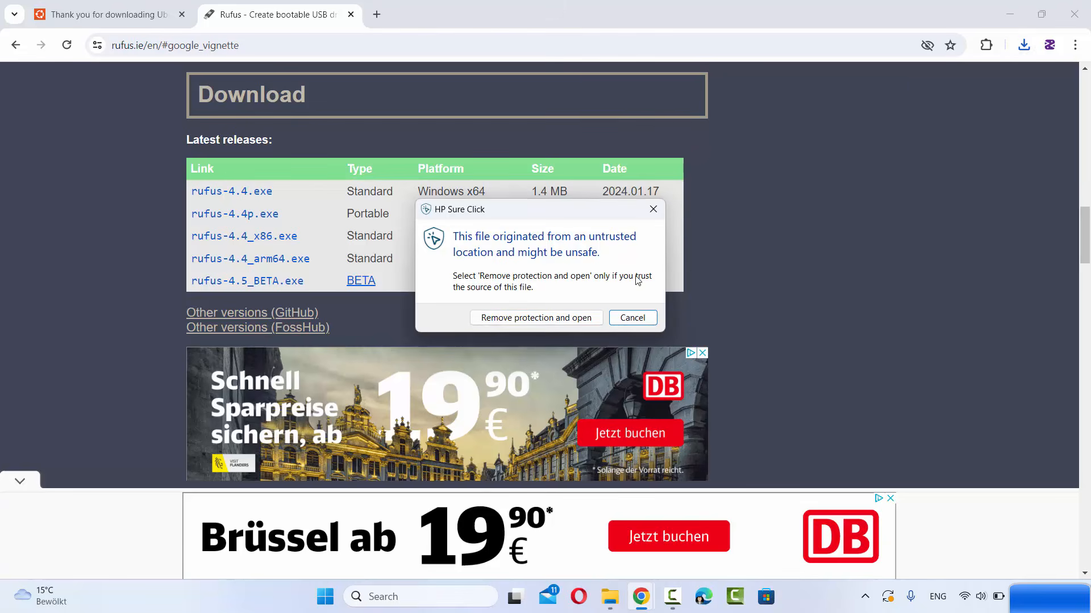
left_click(537, 318)
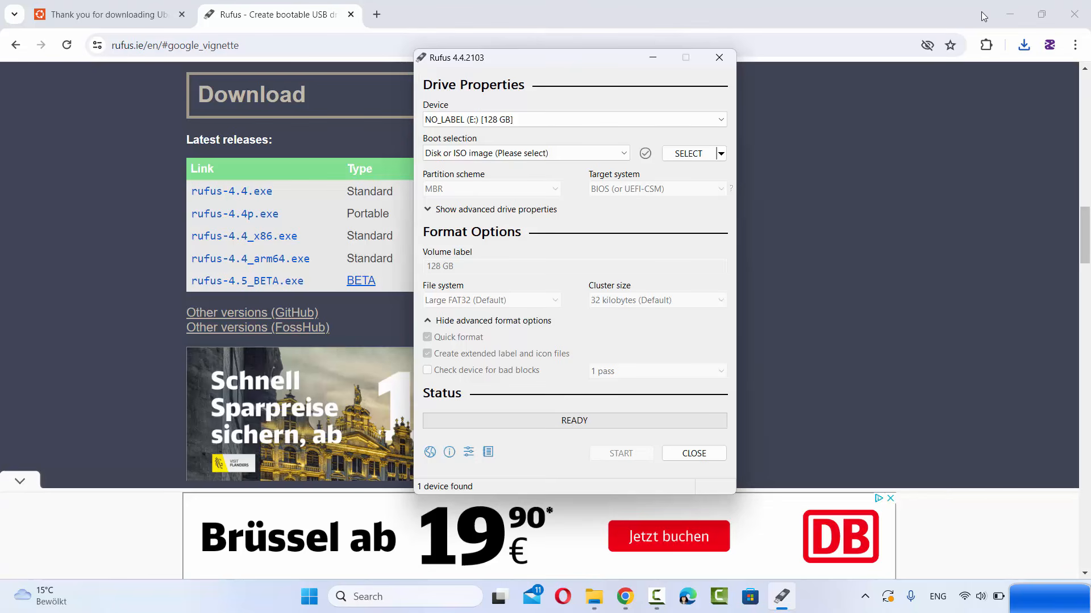
left_click(1009, 13)
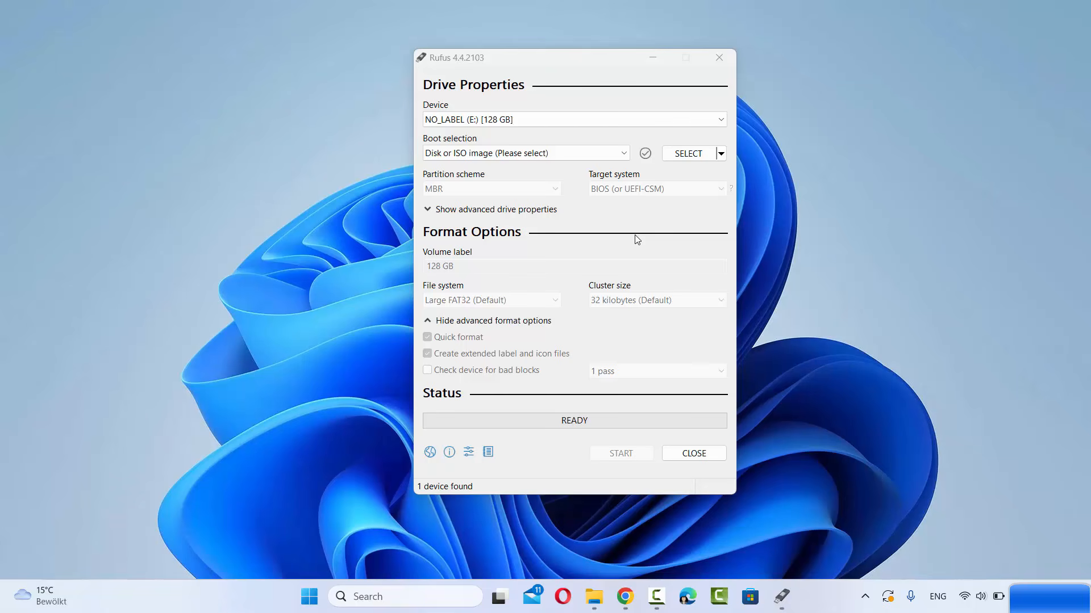
- Check the connected drives in File Explorer and select EMPTY USB (F:) [8 GB] as the device in Rufus
key("super+e")
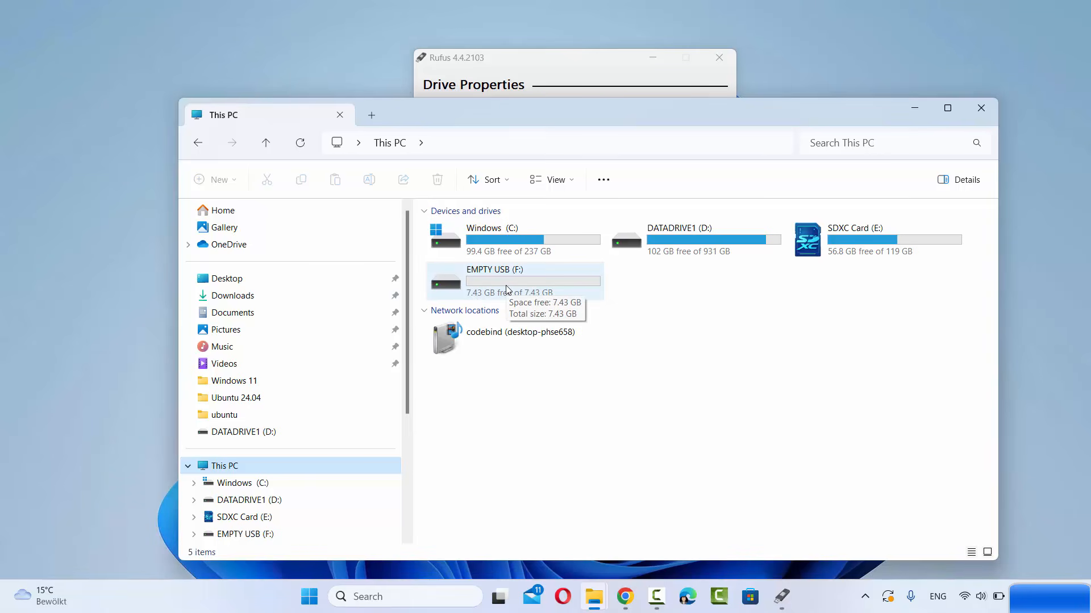
left_click(914, 108)
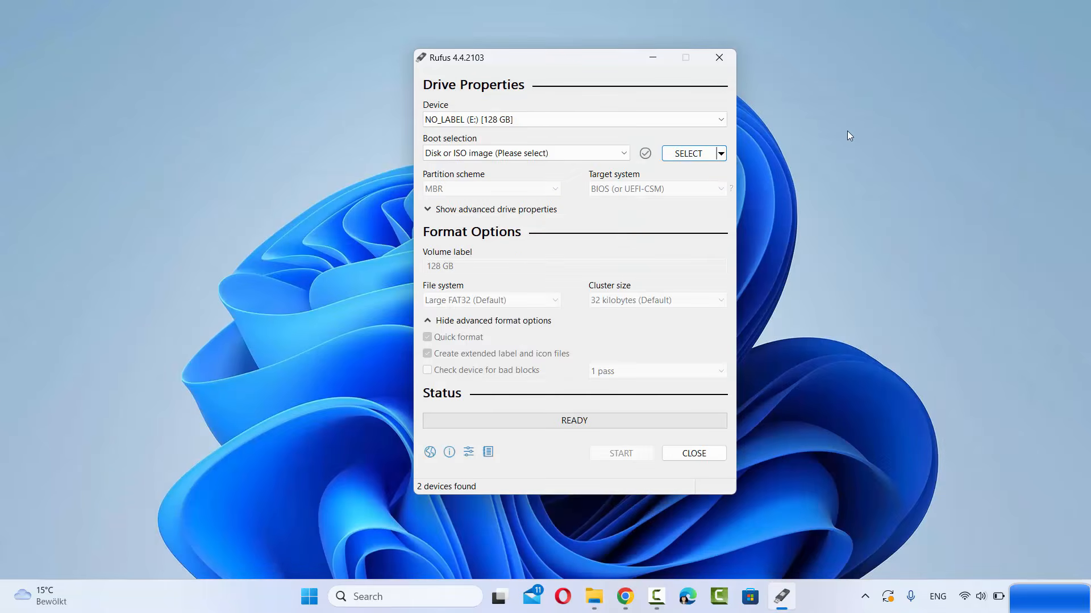
left_click(722, 119)
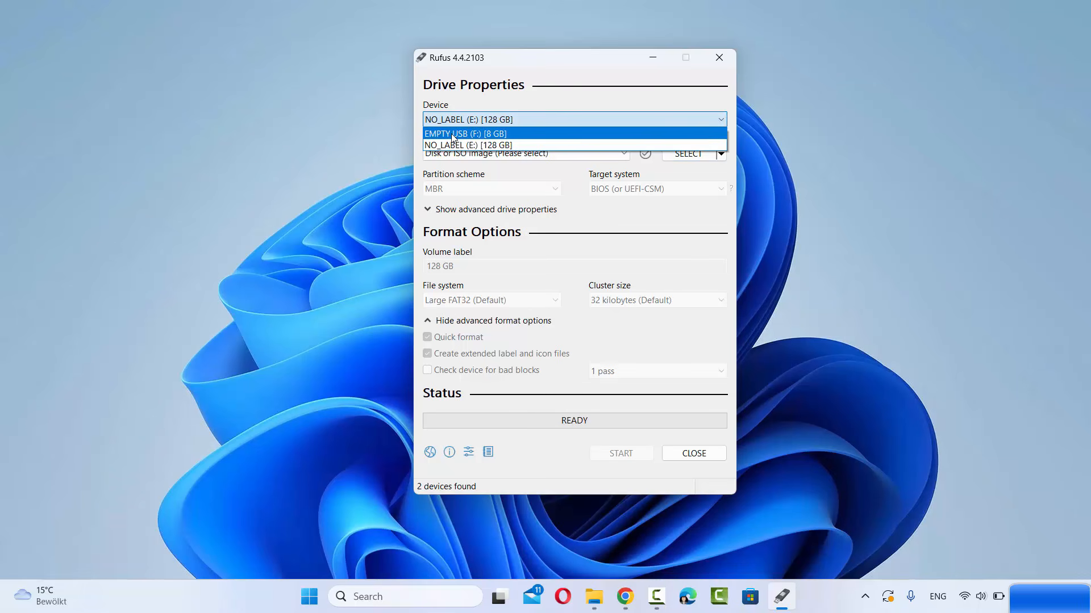
left_click(496, 136)
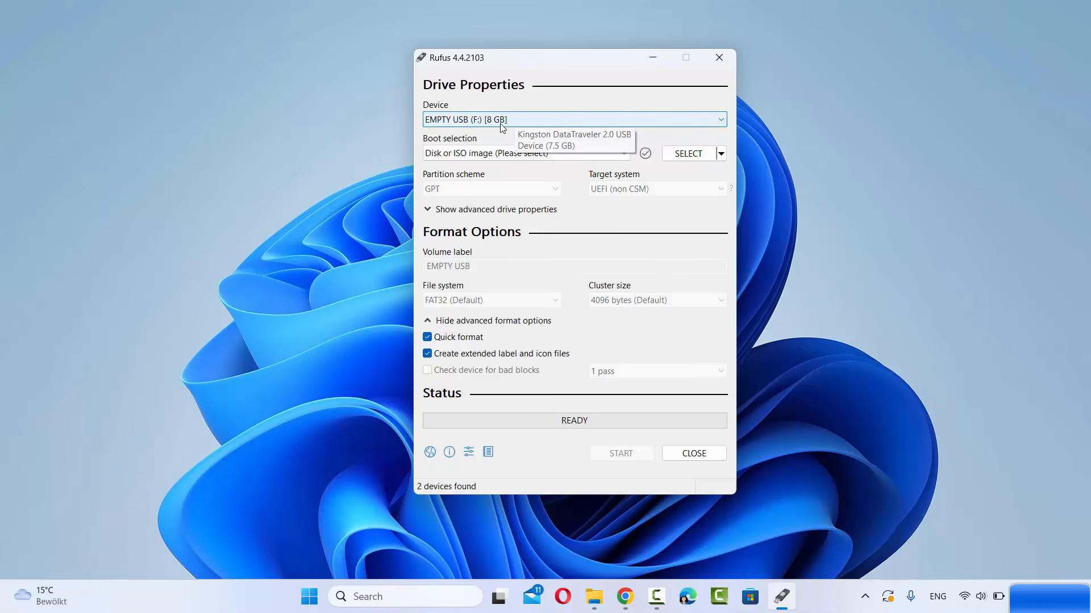
- Compare the EMPTY USB (F:) drive in File Explorer with the device chosen in Rufus
key("super+e")
left_click_drag(591, 116, 593, 187)
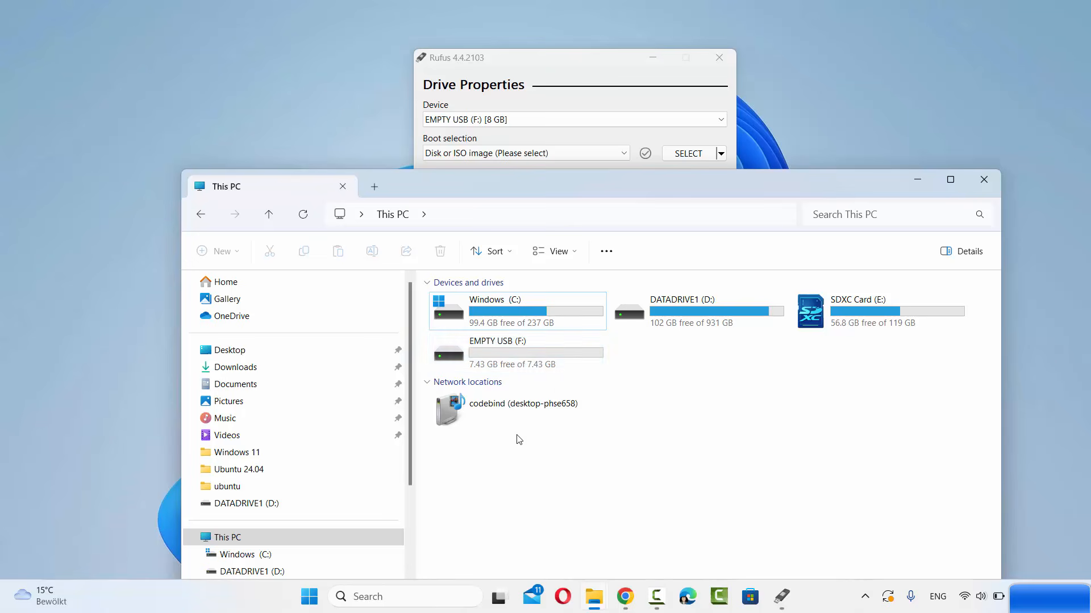
left_click(511, 346)
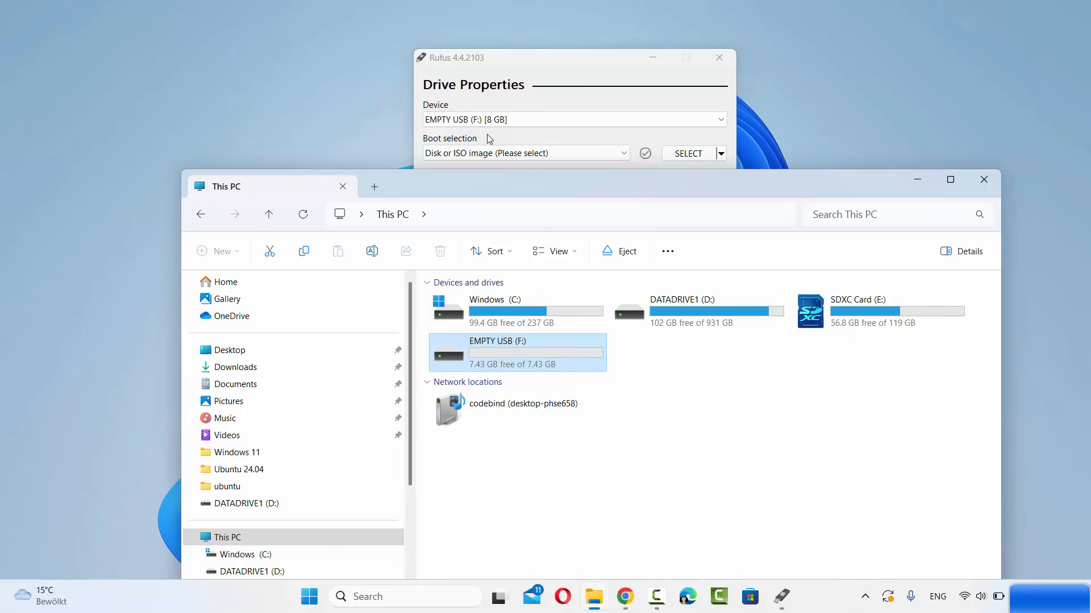
left_click(911, 180)
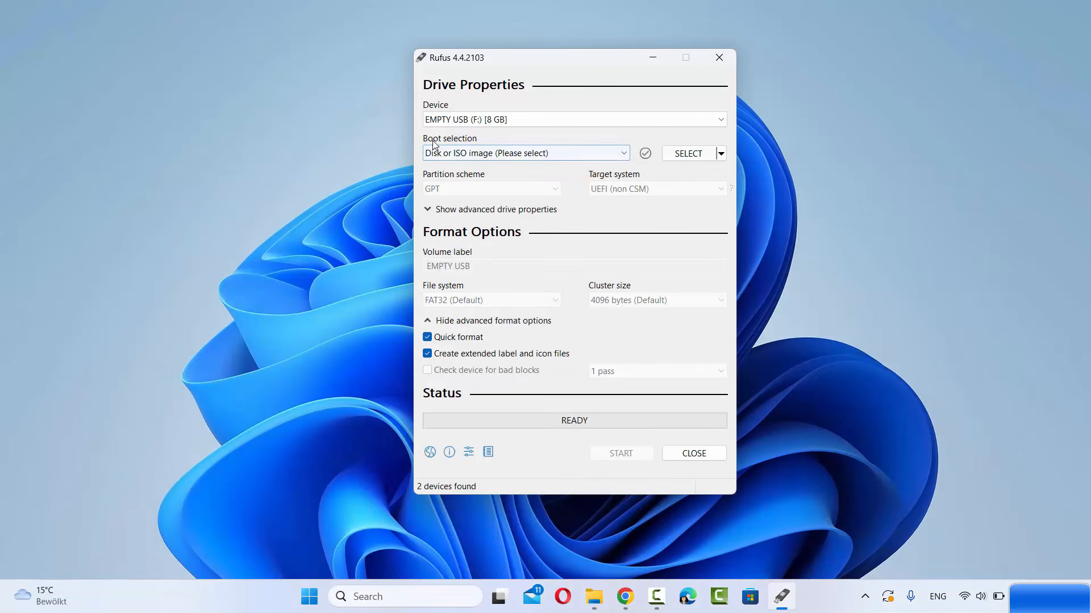
- Keep the disk or ISO image boot selection and load ubuntu-24.04-desktop-amd64.iso from the Ubuntu 24.04 folder
left_click(477, 153)
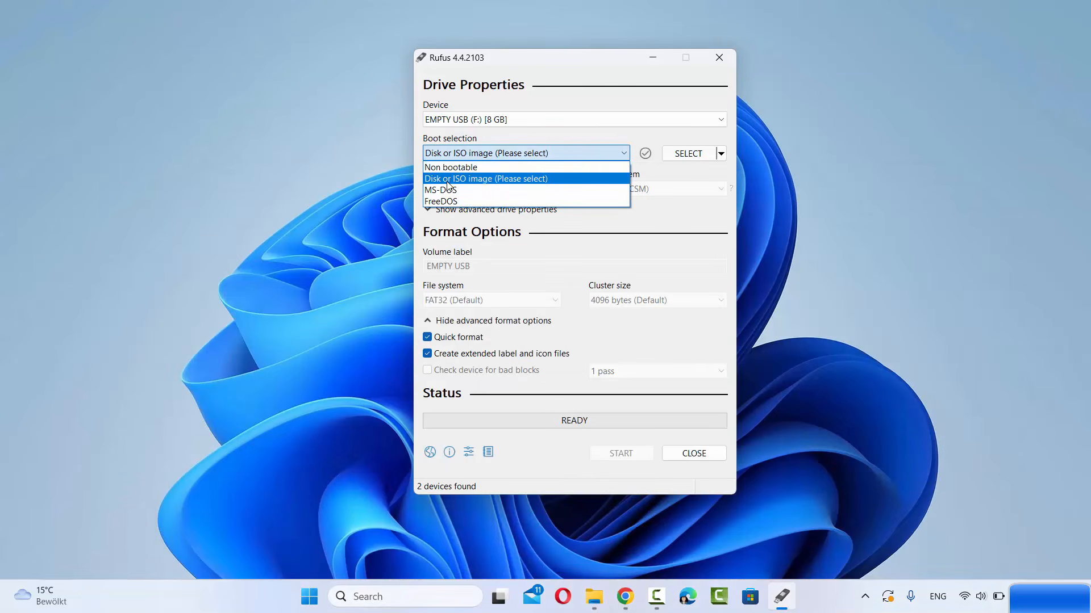
left_click(640, 185)
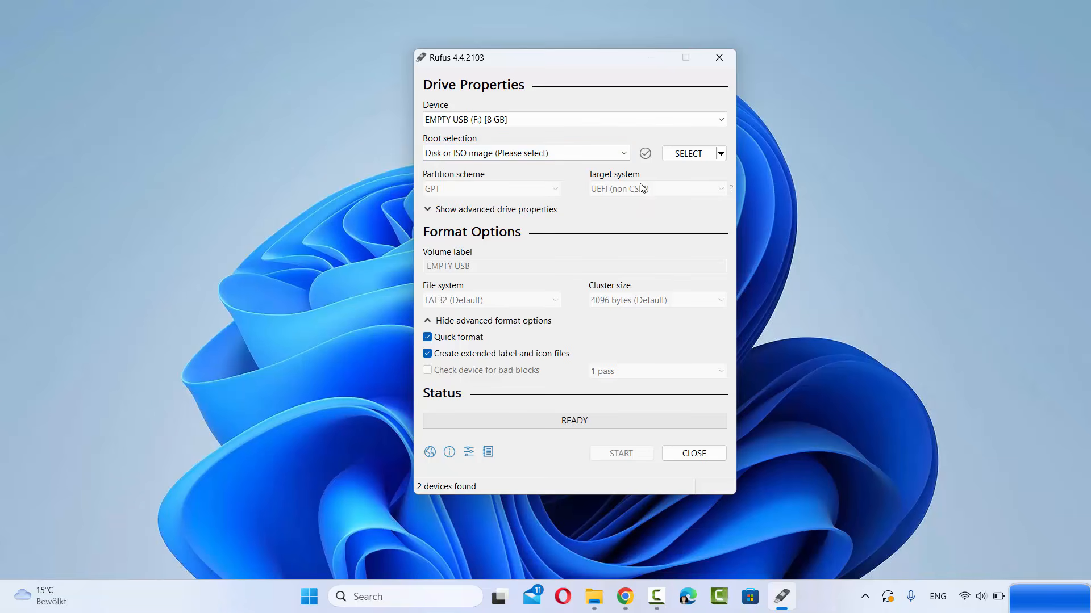
left_click(699, 160)
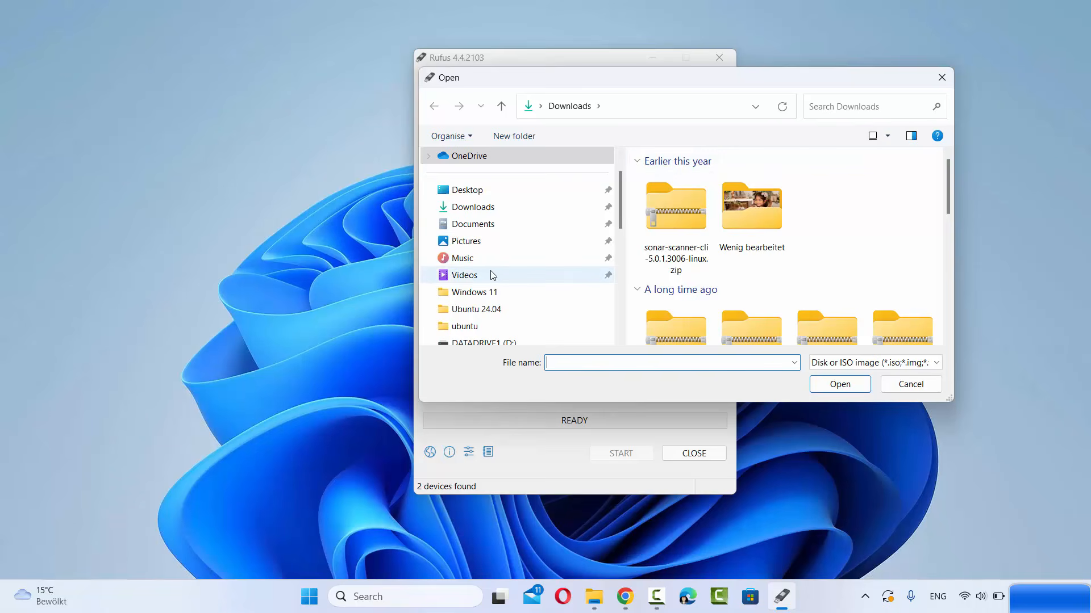
left_click(476, 309)
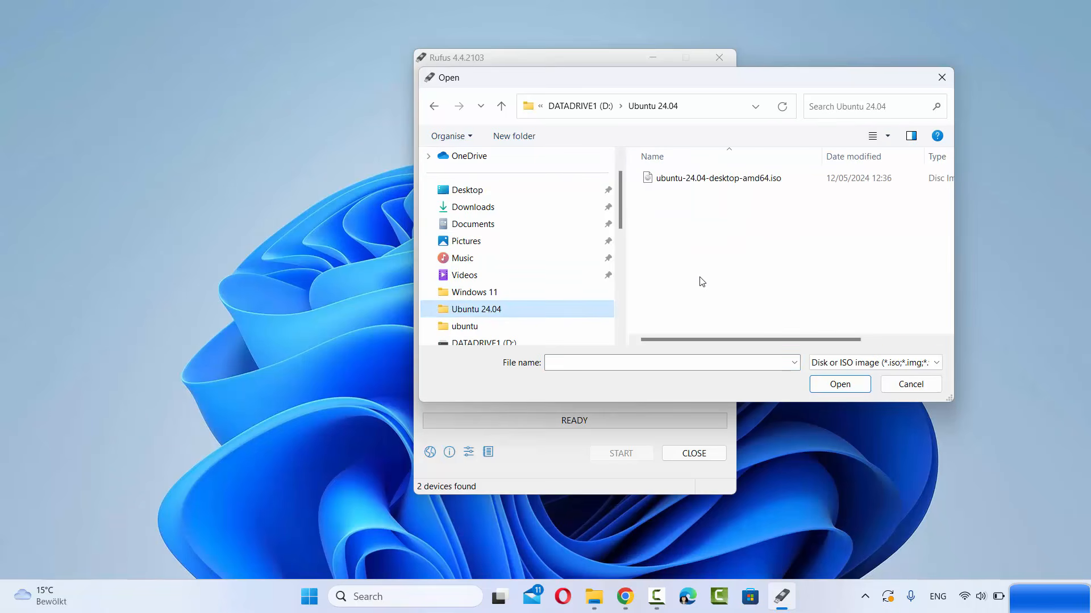
left_click(690, 188)
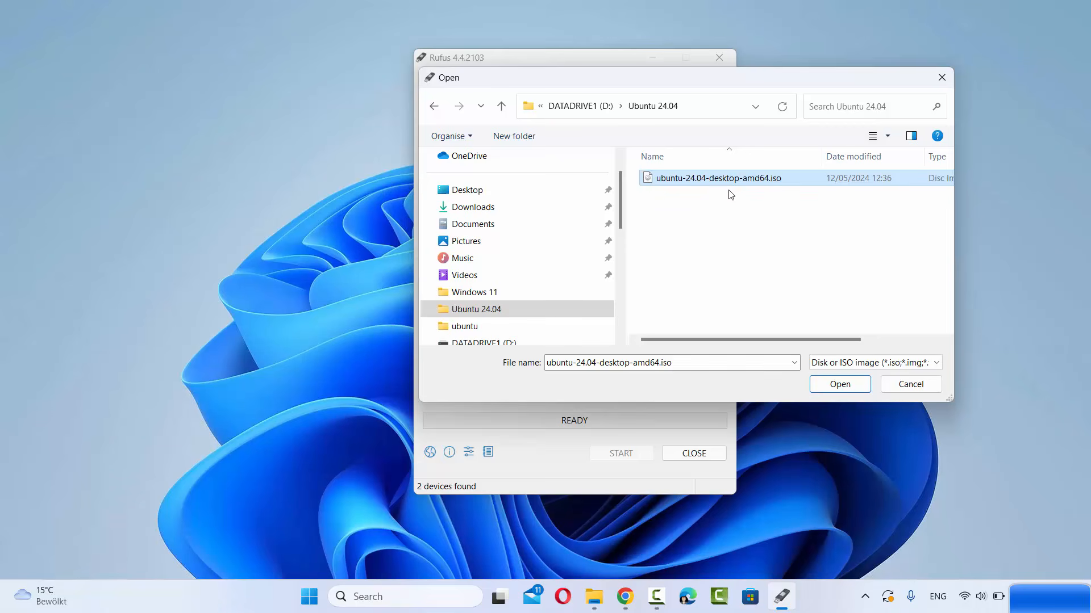
left_click(833, 386)
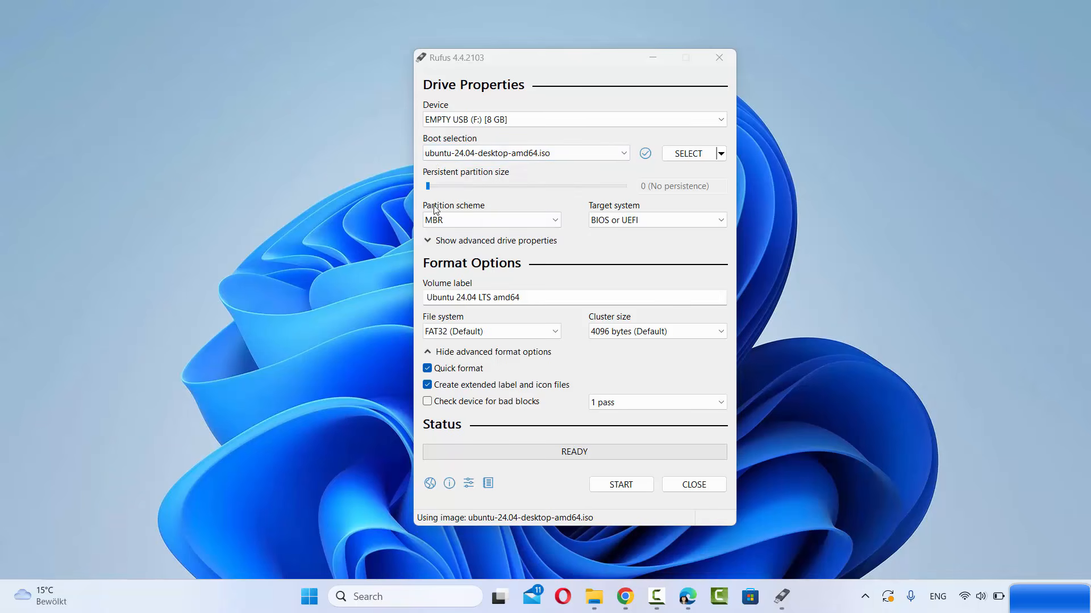
- Choose the MBR partition scheme and keep BIOS or UEFI as the target system
left_click(452, 220)
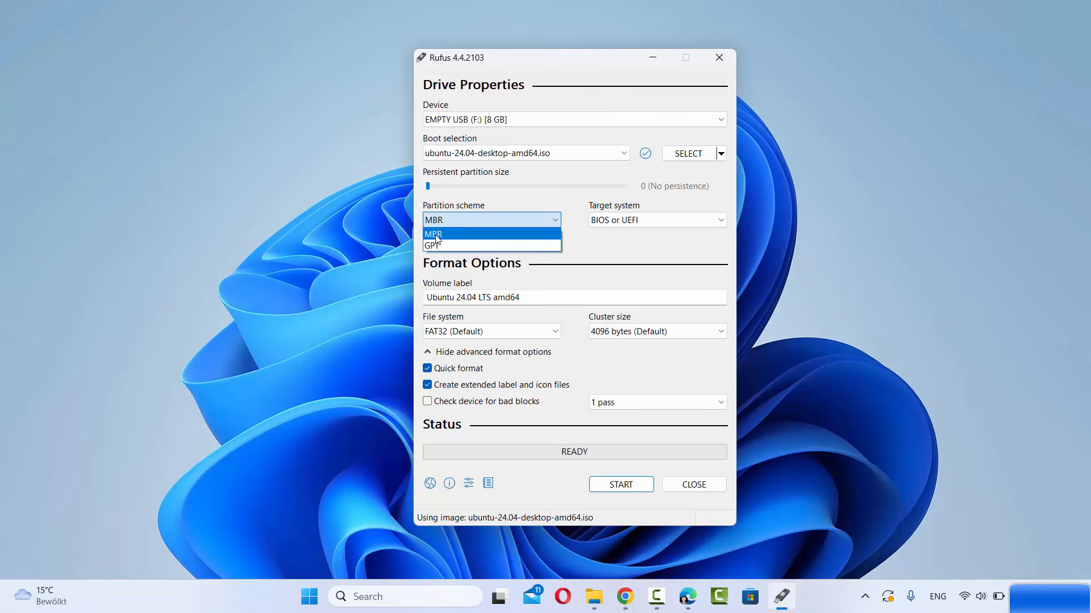
left_click(436, 238)
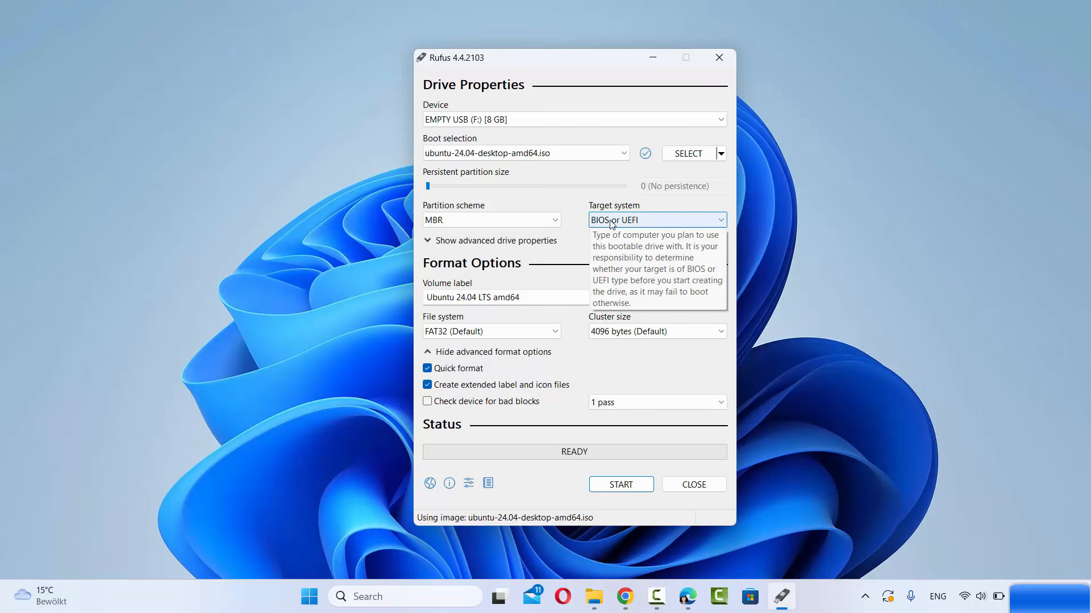
left_click(611, 223)
left_click(449, 249)
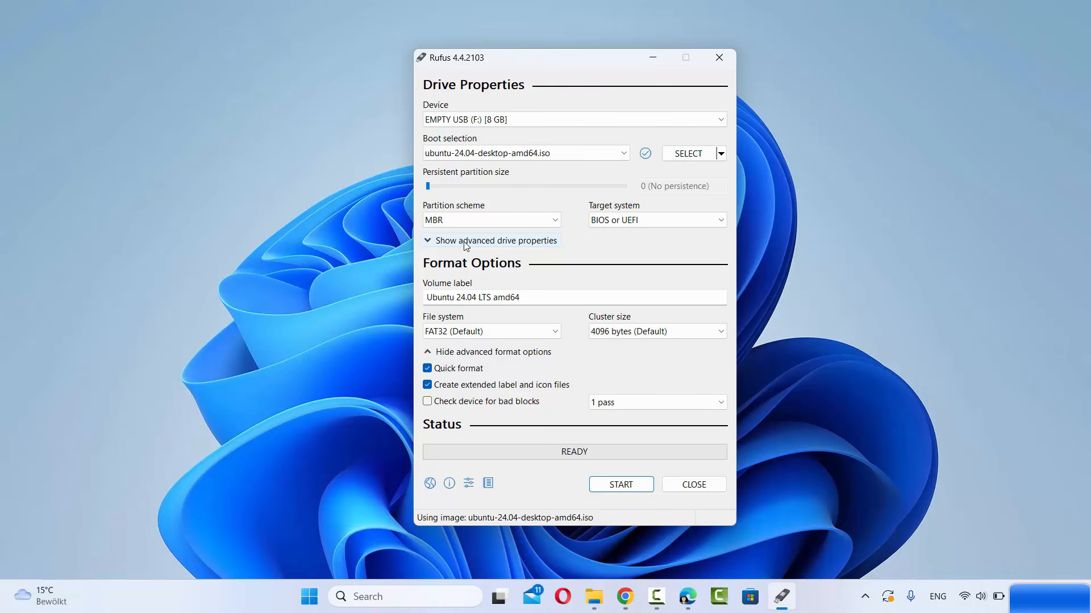
- Review the advanced drive properties and the format options, including the volume label, without changing them
left_click(465, 246)
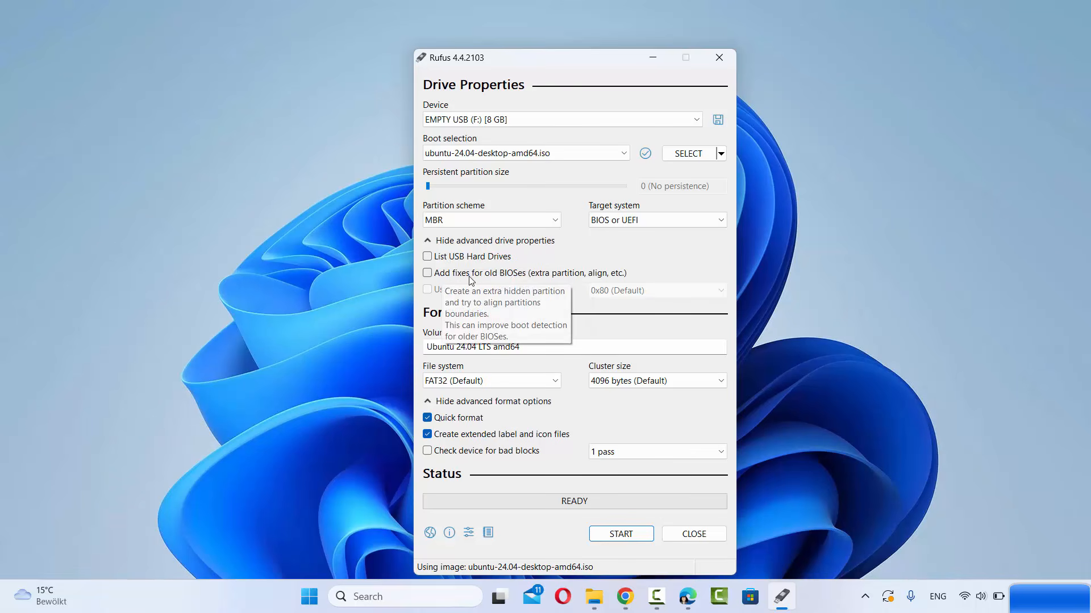
left_click(470, 242)
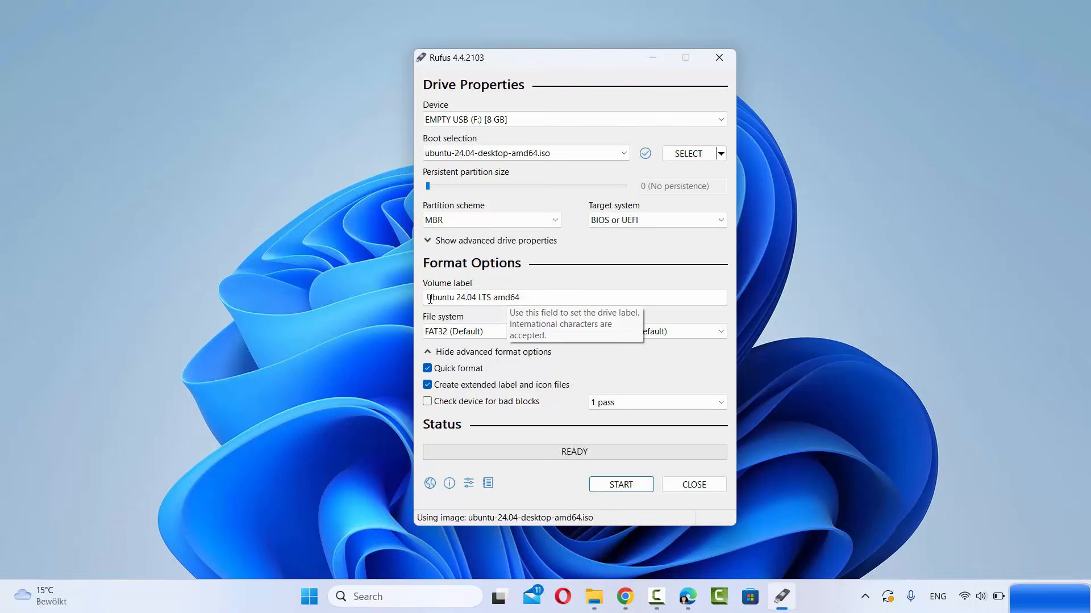
left_click_drag(429, 297, 494, 299)
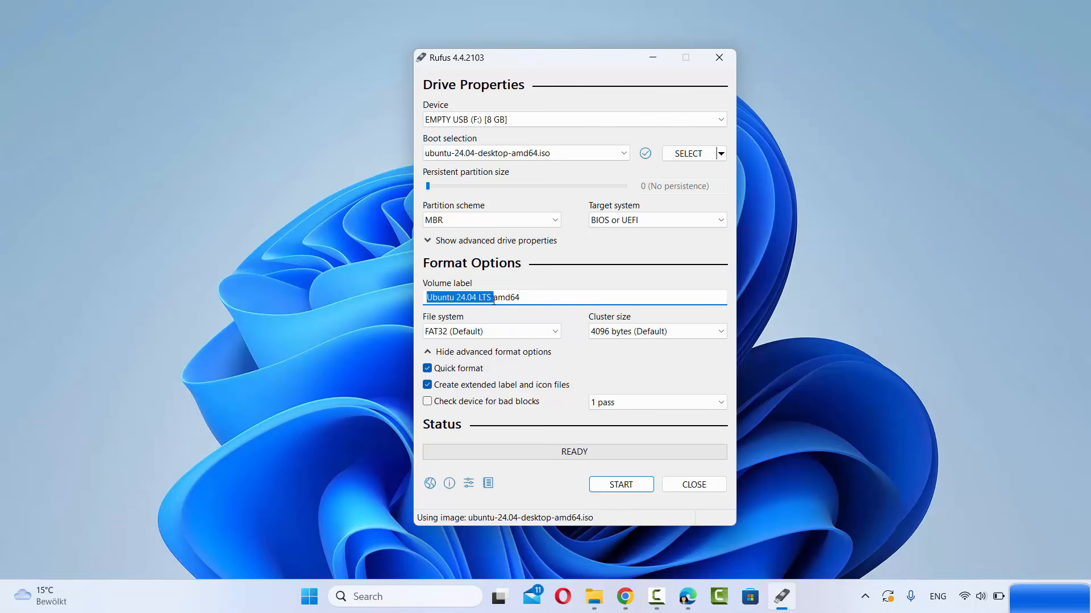
left_click(466, 297)
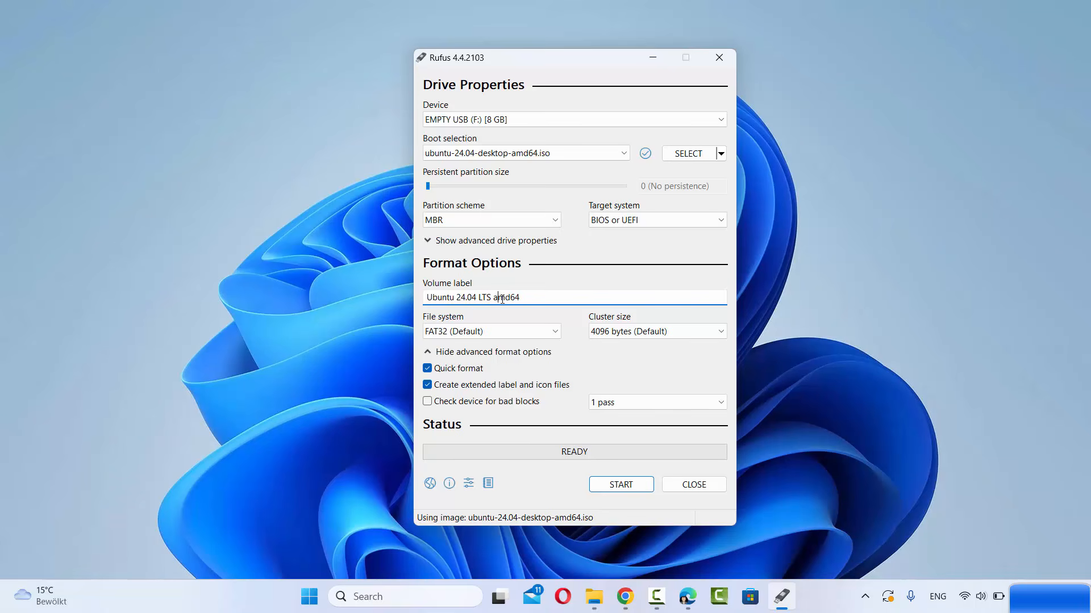
left_click_drag(531, 297, 400, 289)
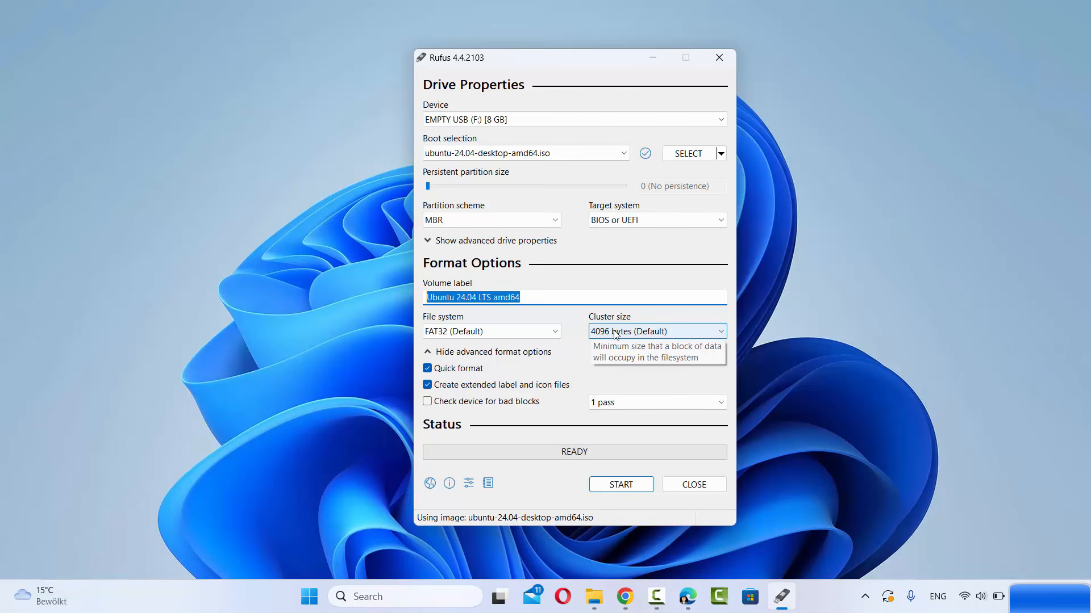
left_click(443, 353)
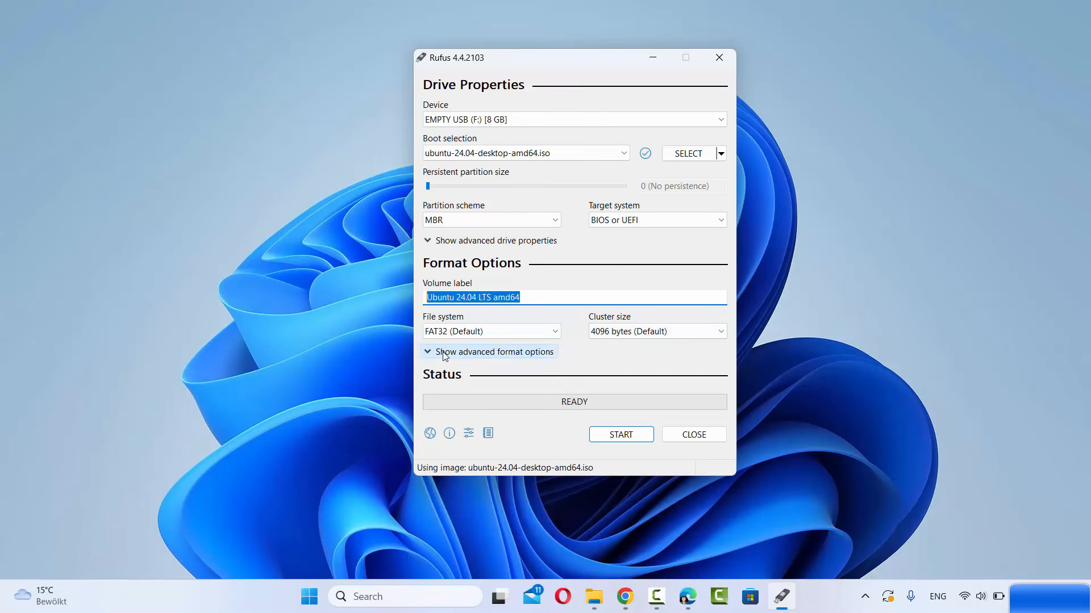
left_click(489, 357)
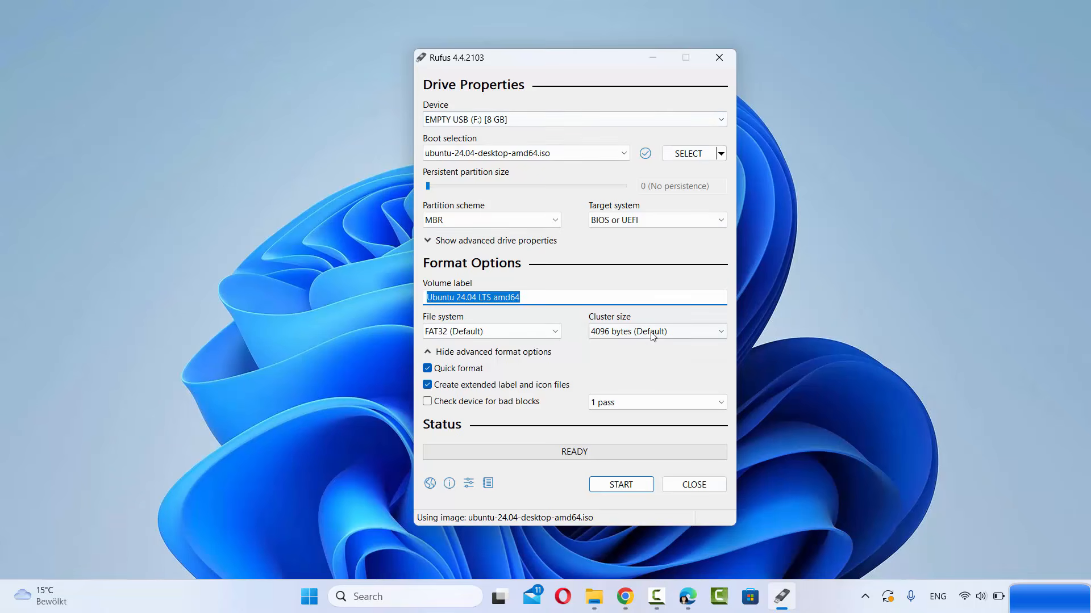
- Start writing the USB drive in ISO Image mode, accepting the Grub 2.12 file download and the erasure of all data on it
left_click(632, 488)
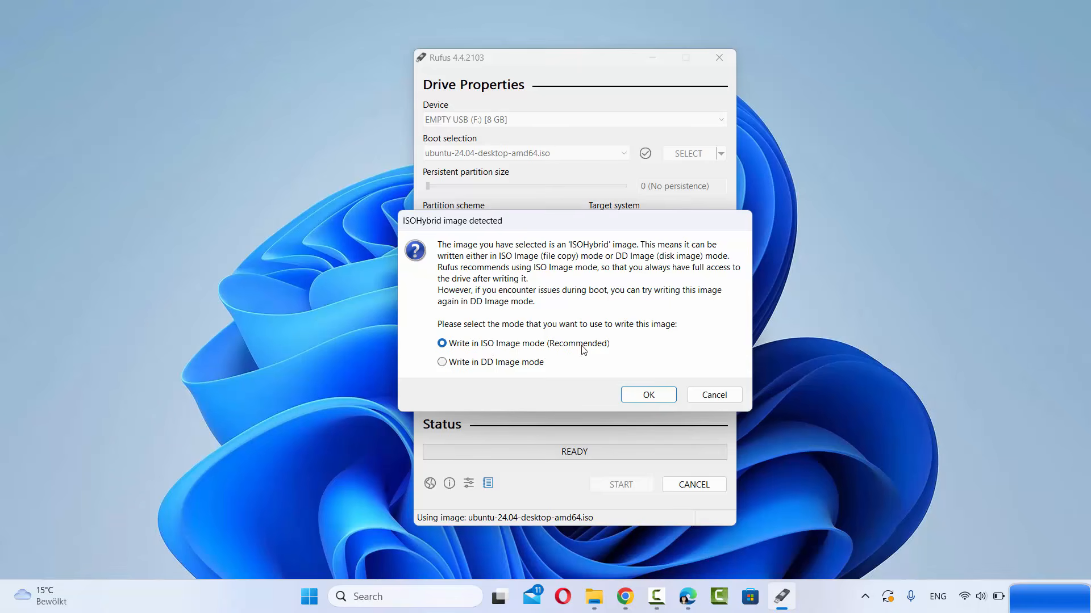
left_click(646, 396)
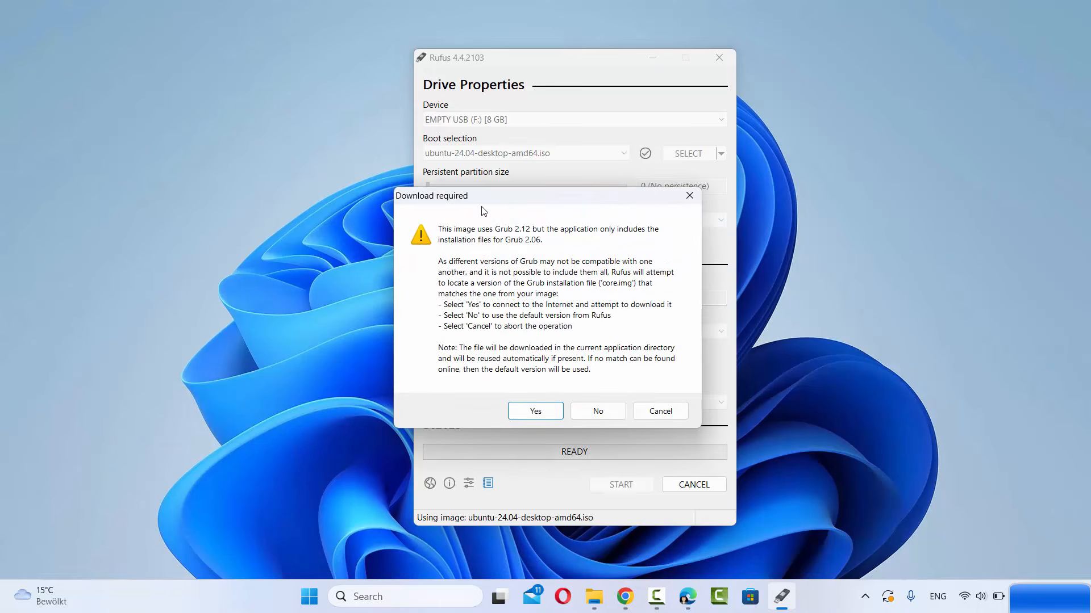
left_click(530, 410)
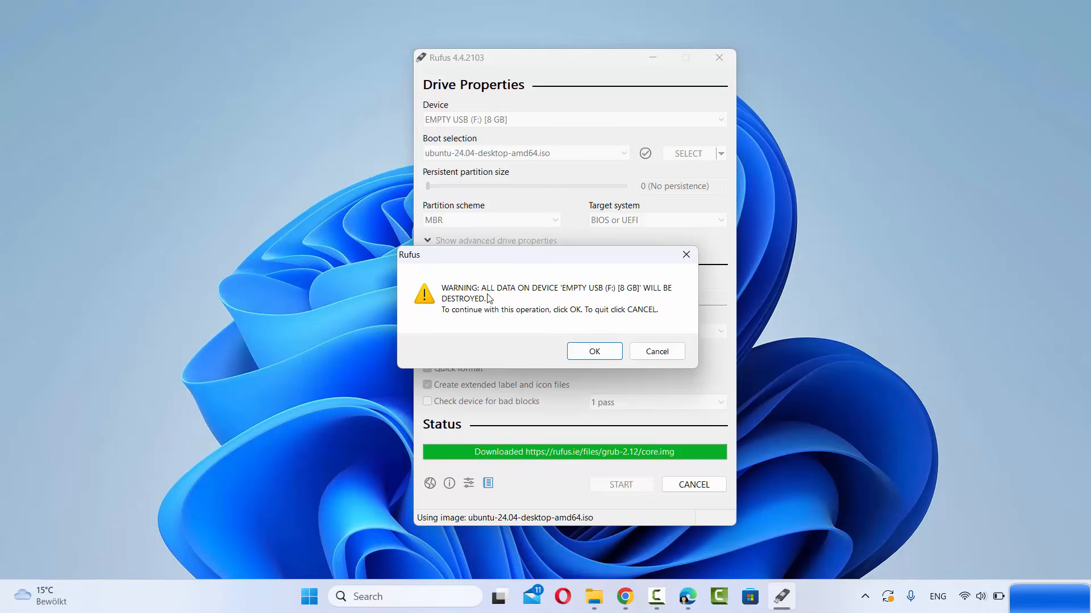
left_click(594, 351)
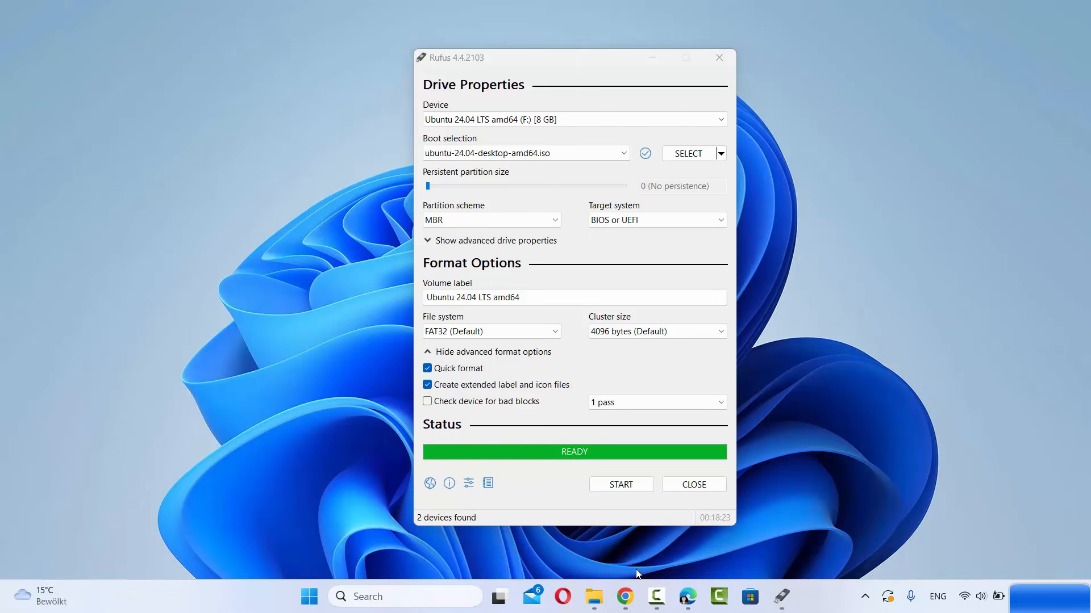
- Inspect the files written to the UBUNTU 24_0 (F:) drive in File Explorer, and minimize its window to return to Rufus
left_click(592, 604)
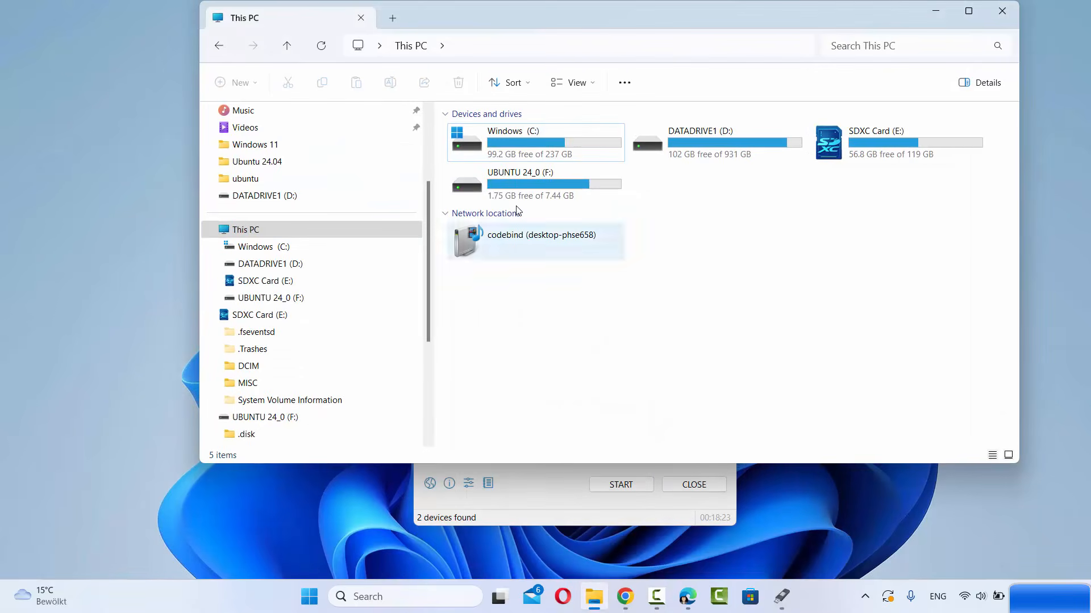
left_click(541, 194)
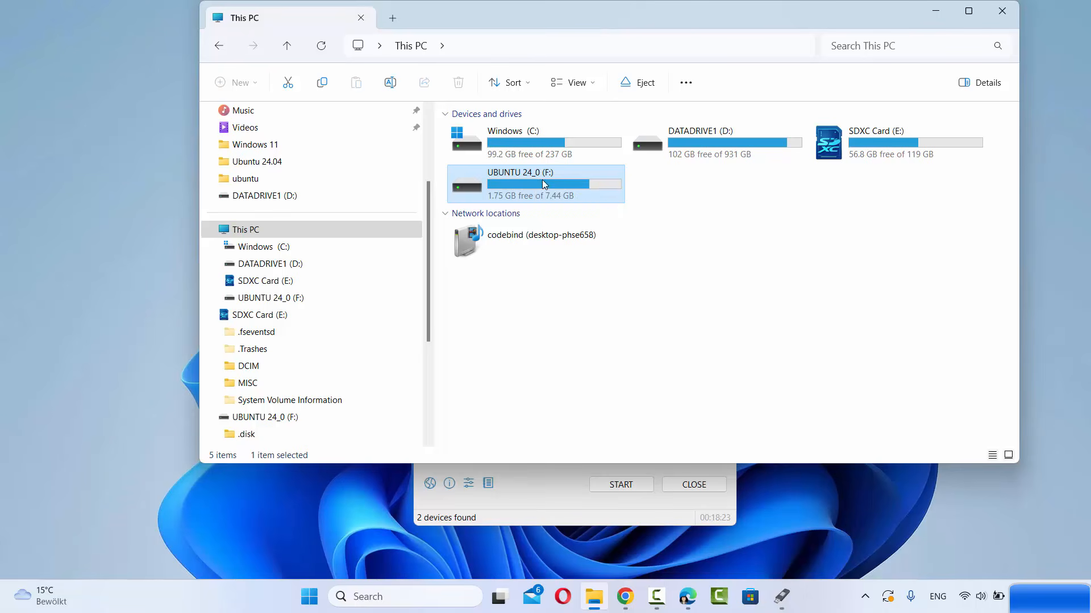
double_click(542, 180)
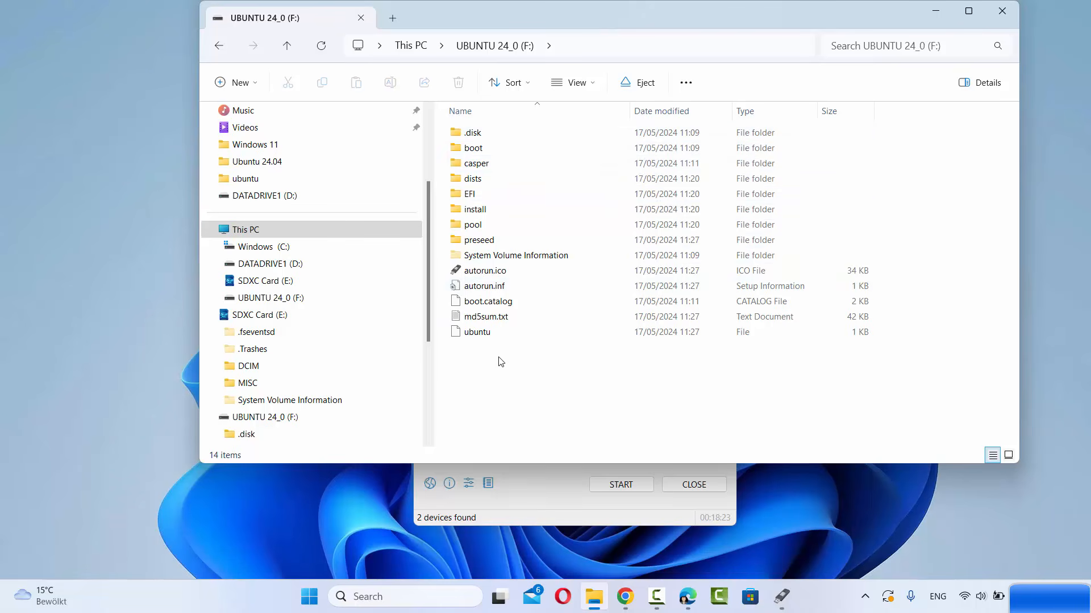
mouse_move(558, 135)
left_click(934, 12)
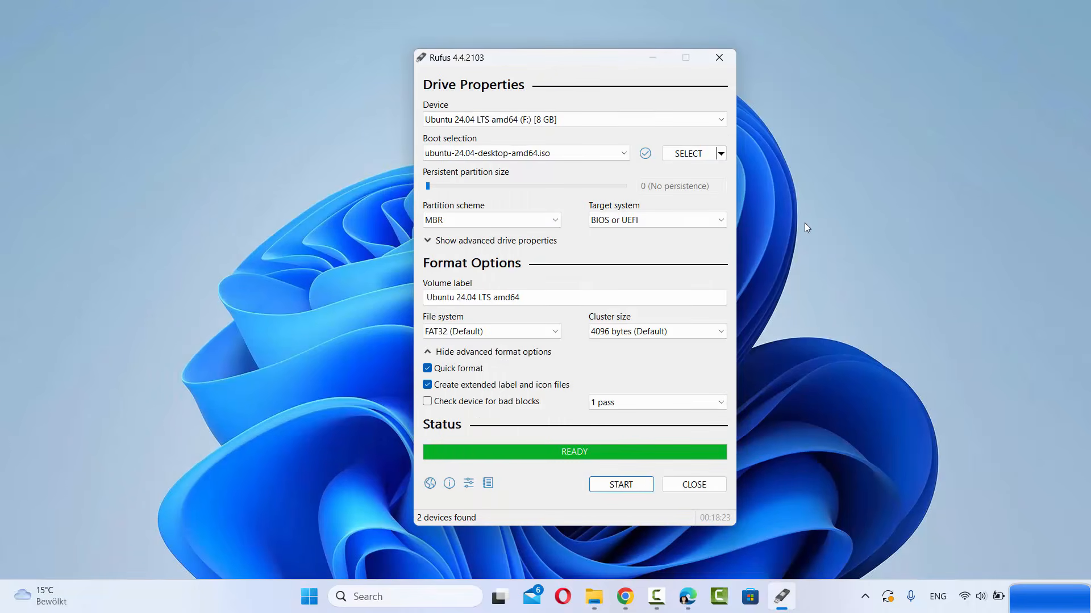
left_click(778, 274)
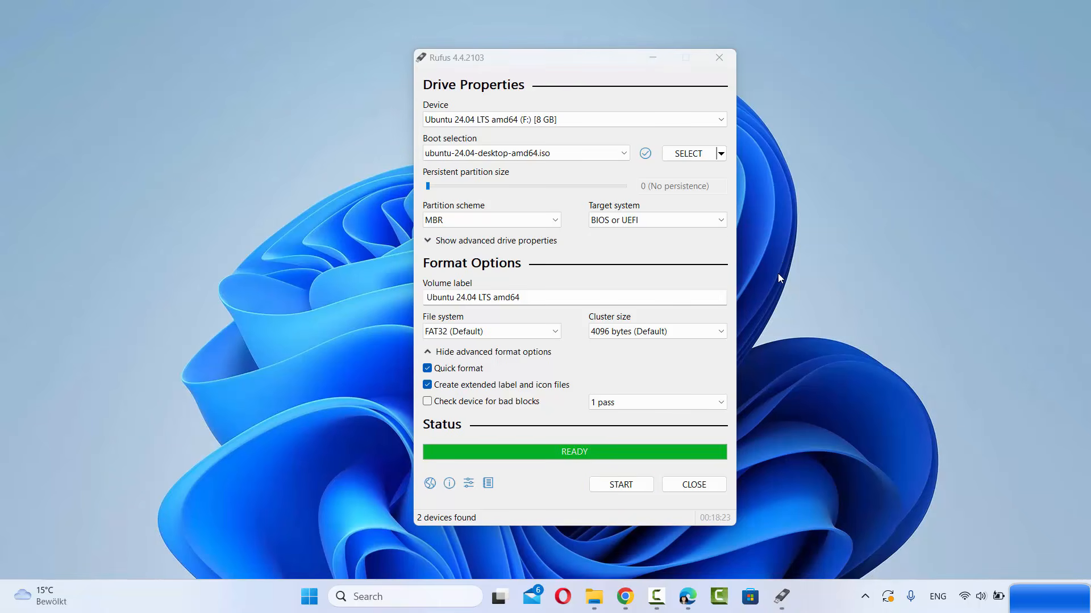